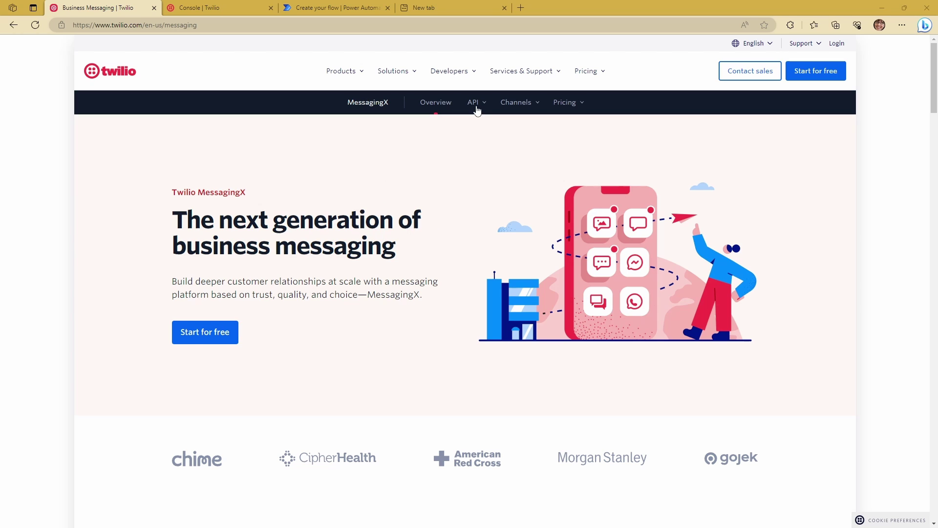
# Browse the MessagingX Channels list, then switch to the Twilio Console tab.
pyautogui.click(515, 102)
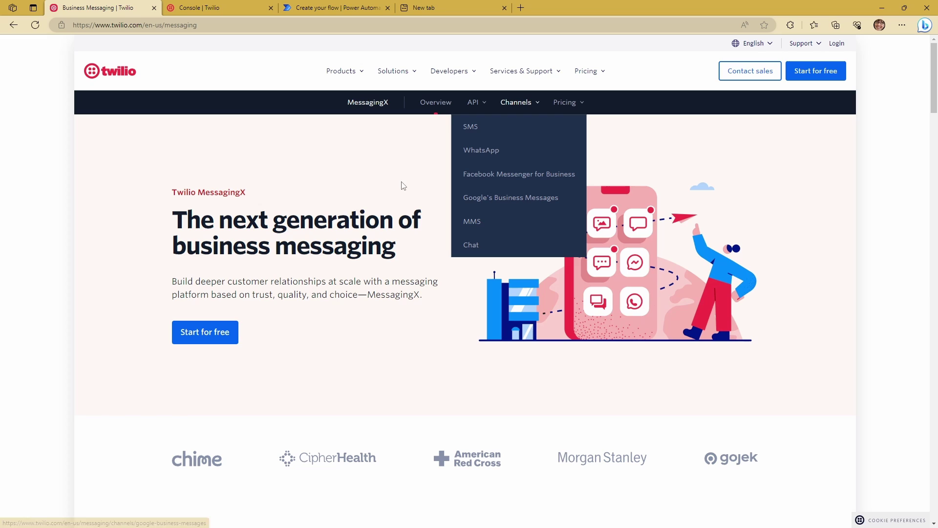
pyautogui.click(375, 185)
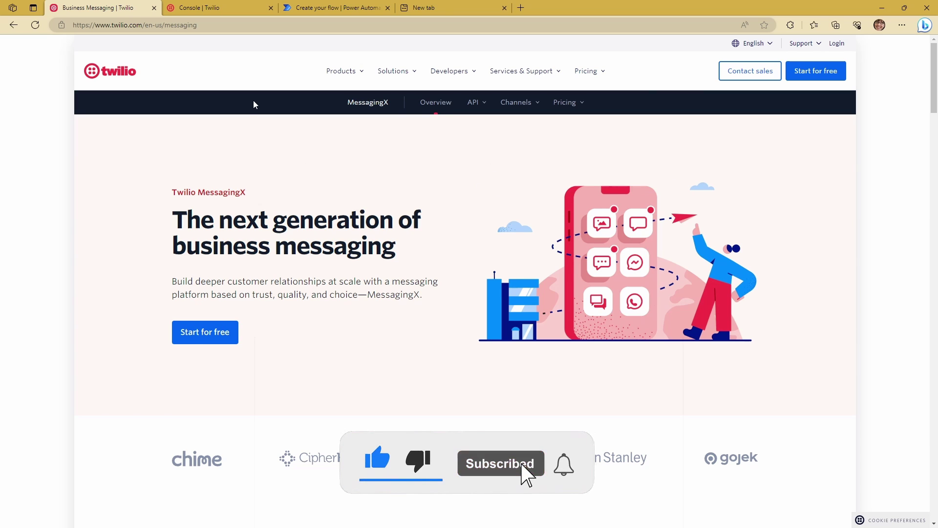
pyautogui.click(205, 8)
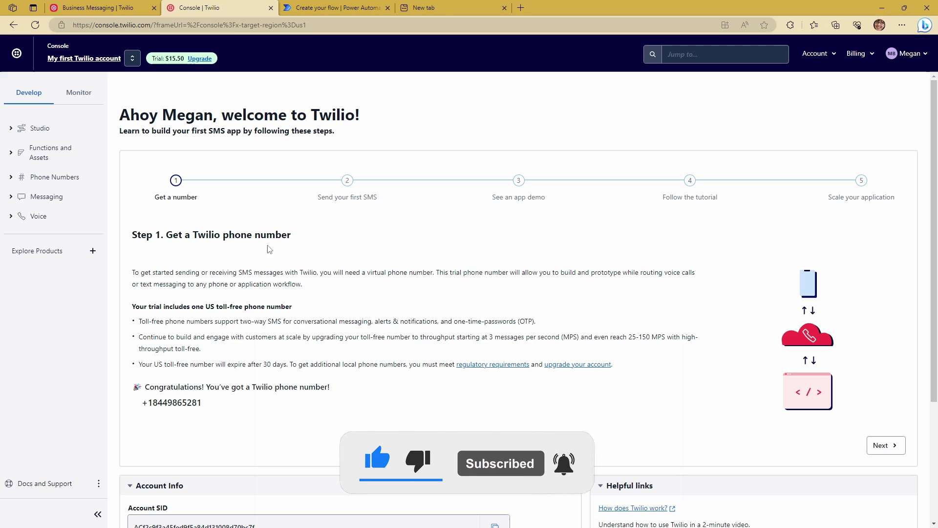
# Scroll down to the Account Info panel in the Twilio Console.
pyautogui.scroll(-1, 281, 262)
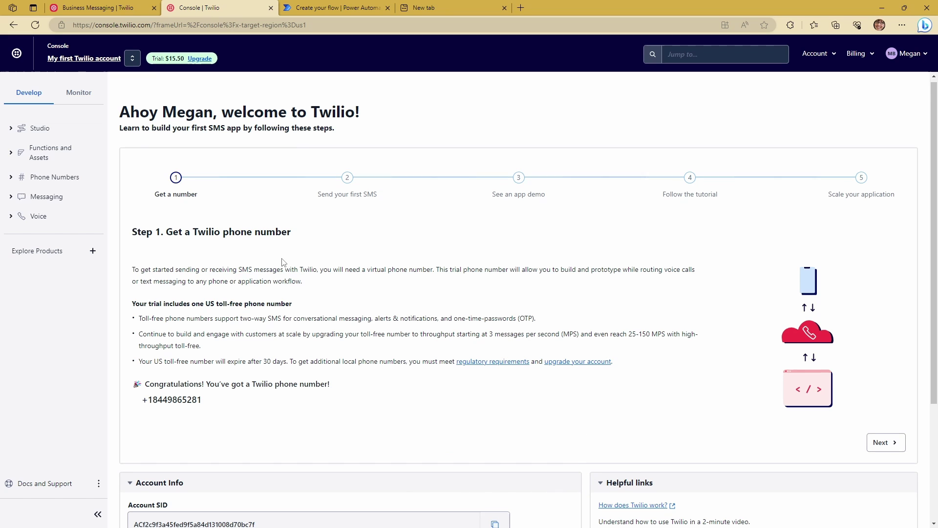
pyautogui.scroll(-3, 282, 262)
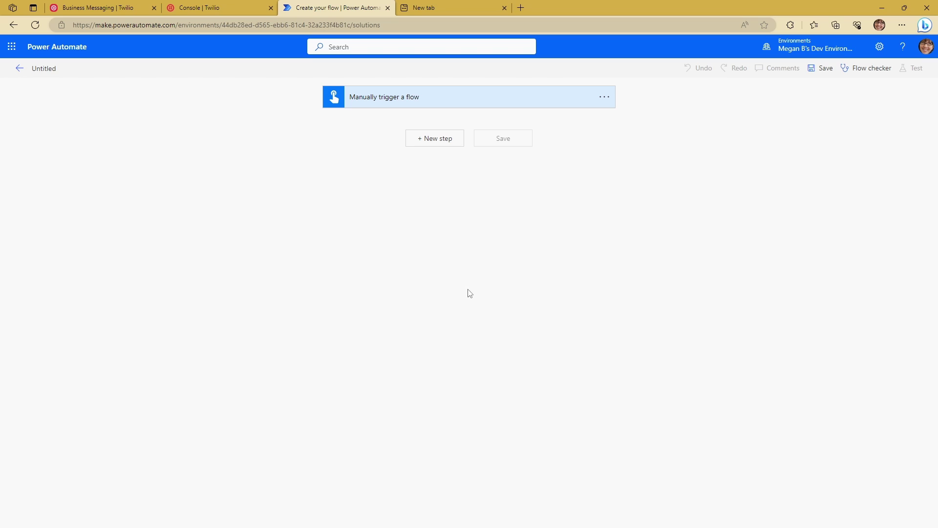
# Add two Text inputs to Manually trigger a flow, renamed Number and Message.
pyautogui.click(531, 102)
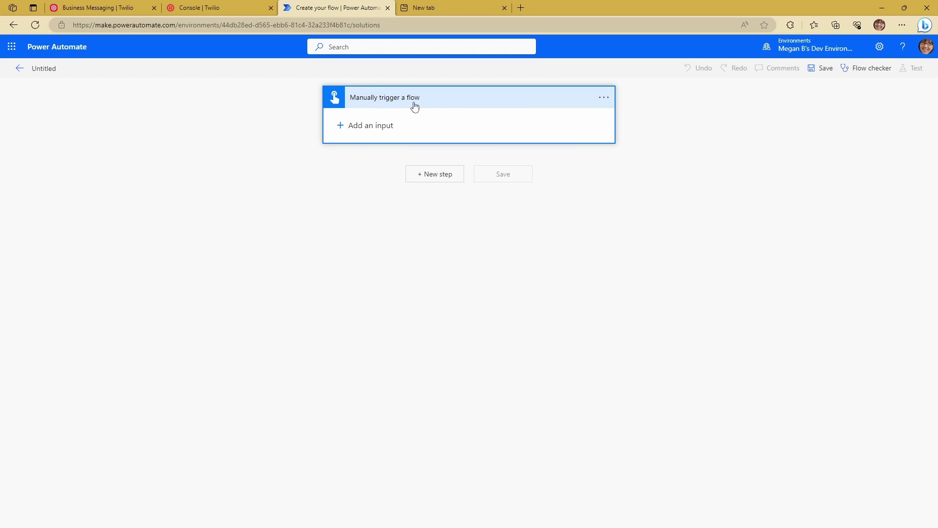
pyautogui.click(342, 126)
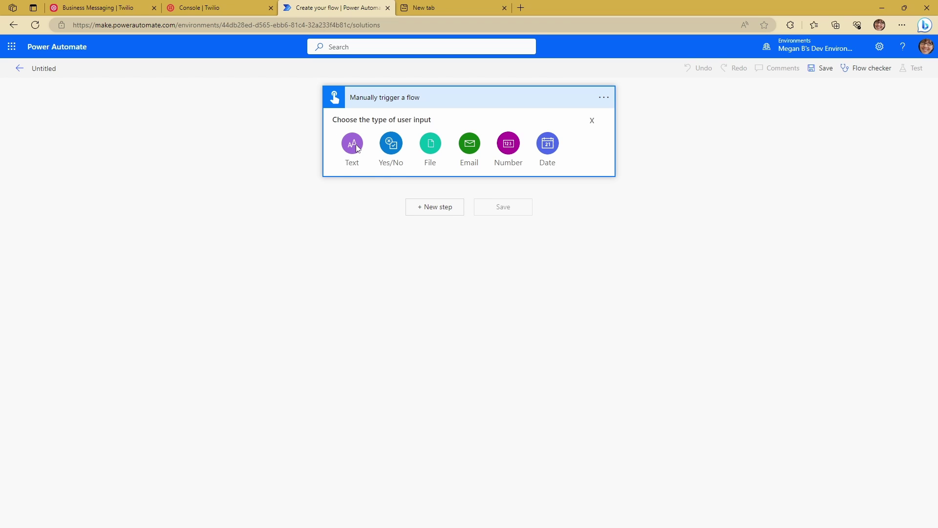
pyautogui.click(353, 146)
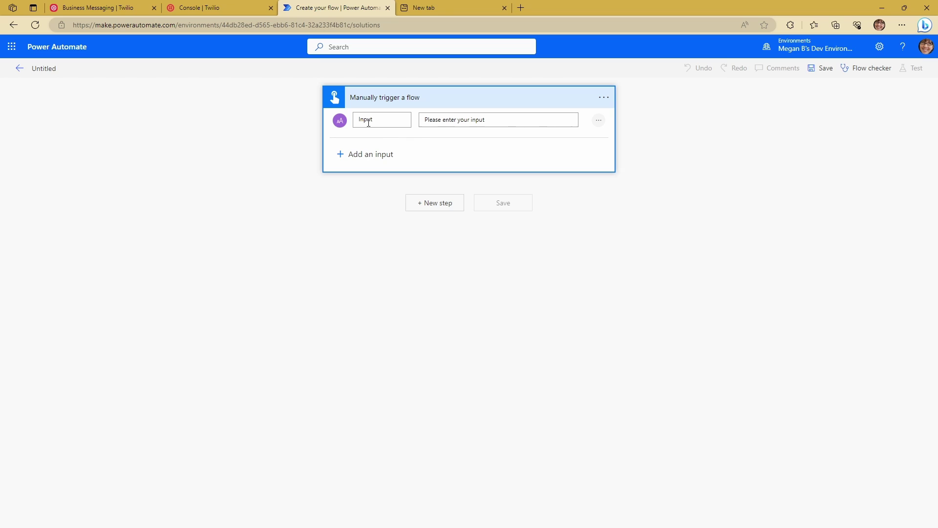
pyautogui.doubleClick(379, 122)
pyautogui.write('Number')
pyautogui.click(340, 159)
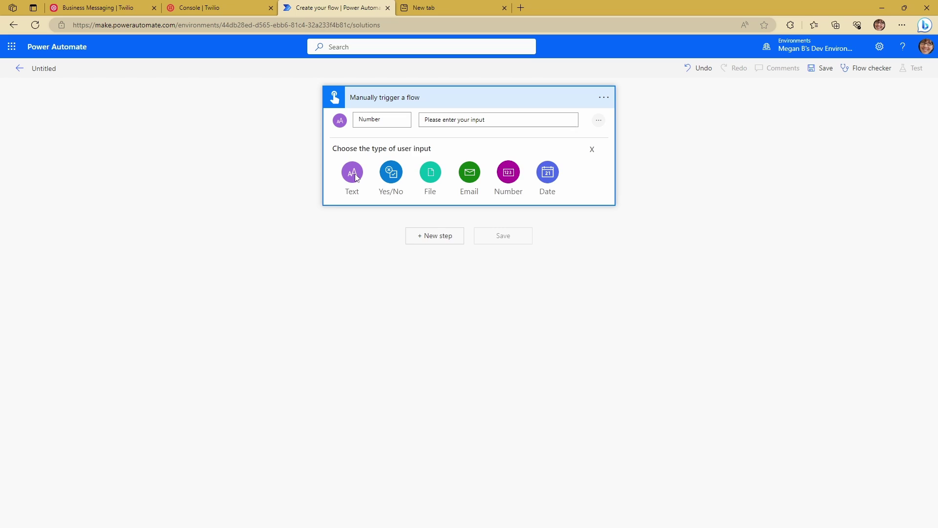
pyautogui.click(352, 172)
pyautogui.moveTo(383, 156); pyautogui.dragTo(347, 158)
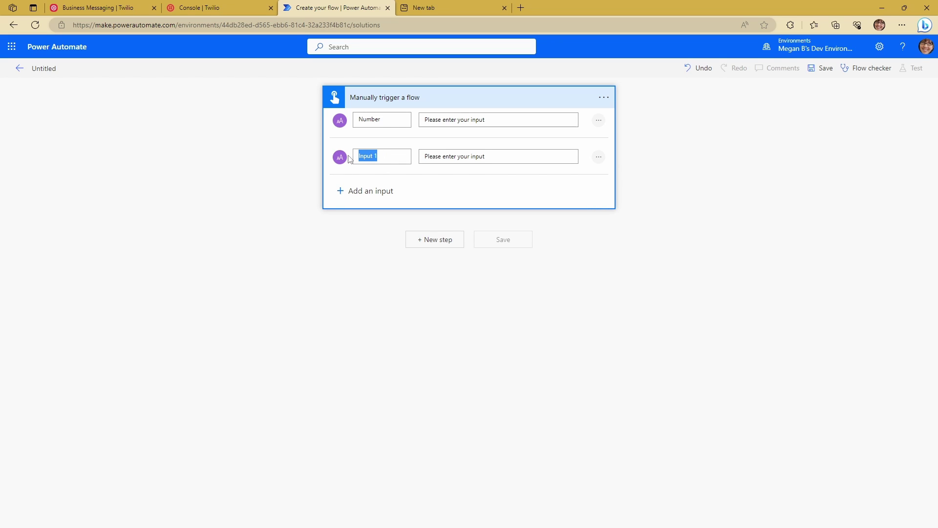
pyautogui.write('Message')
# Add a Twilio Send Text Message (SMS) step and name its connection Twilio.
pyautogui.click(435, 240)
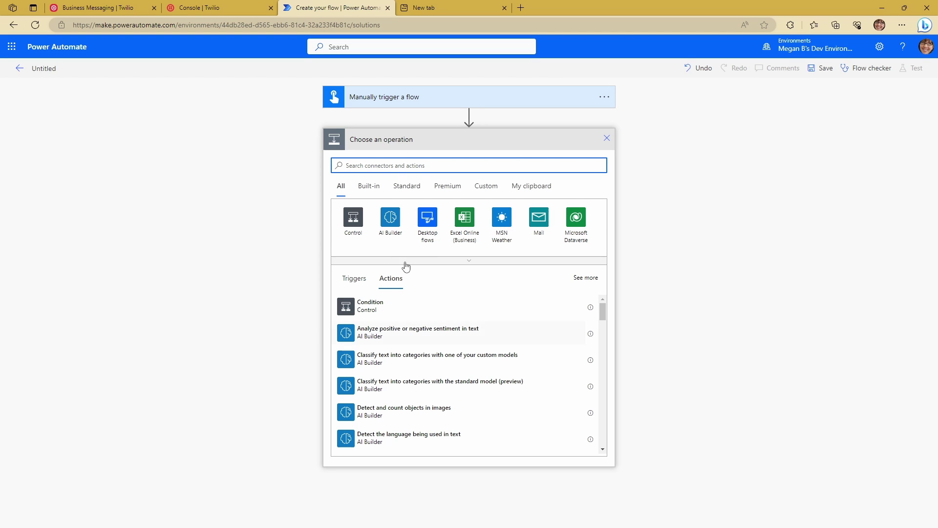
pyautogui.write('twilio')
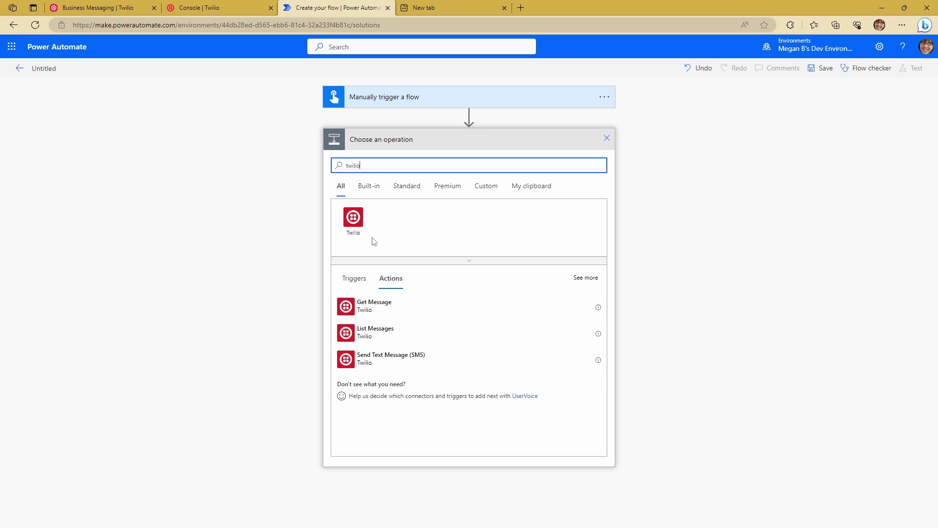
pyautogui.click(372, 360)
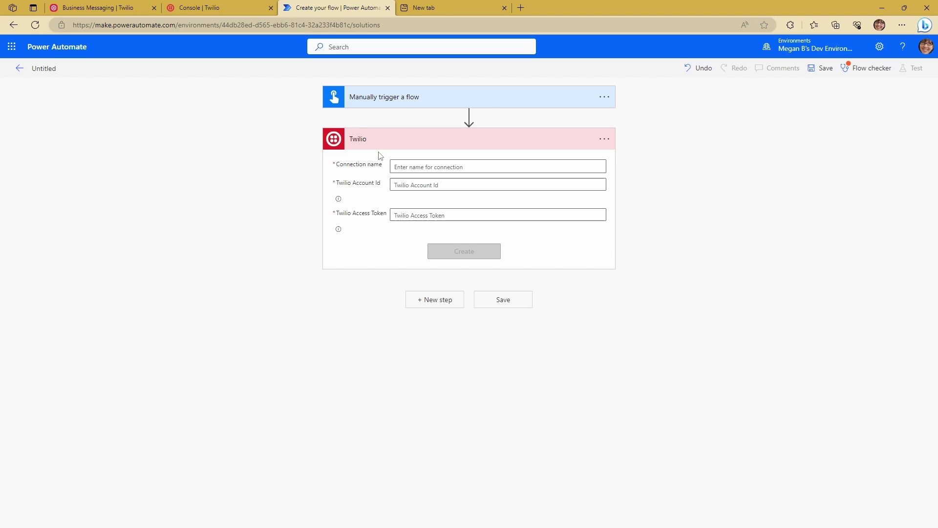
pyautogui.click(437, 172)
pyautogui.write('Twilio')
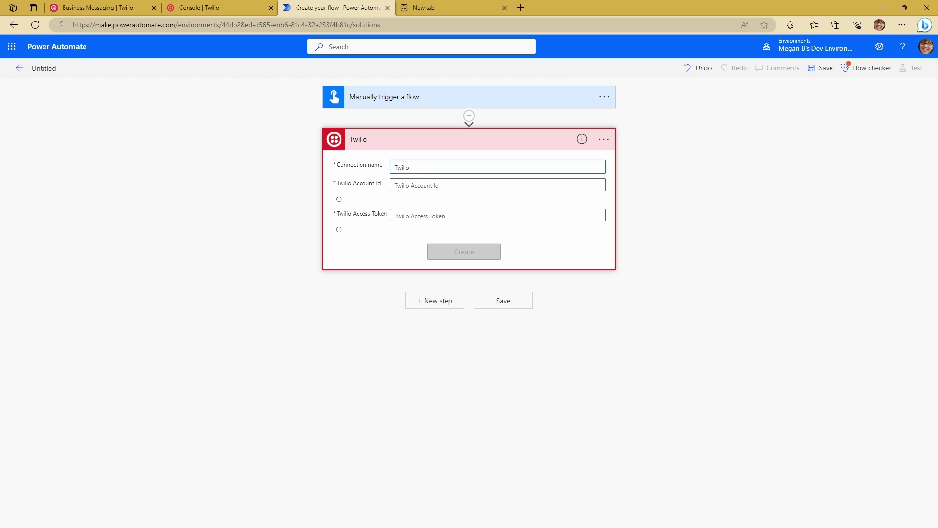
# Copy the Account SID from the Twilio Console into the connection's Account Id.
pyautogui.click(405, 186)
pyautogui.click(405, 214)
pyautogui.click(206, 8)
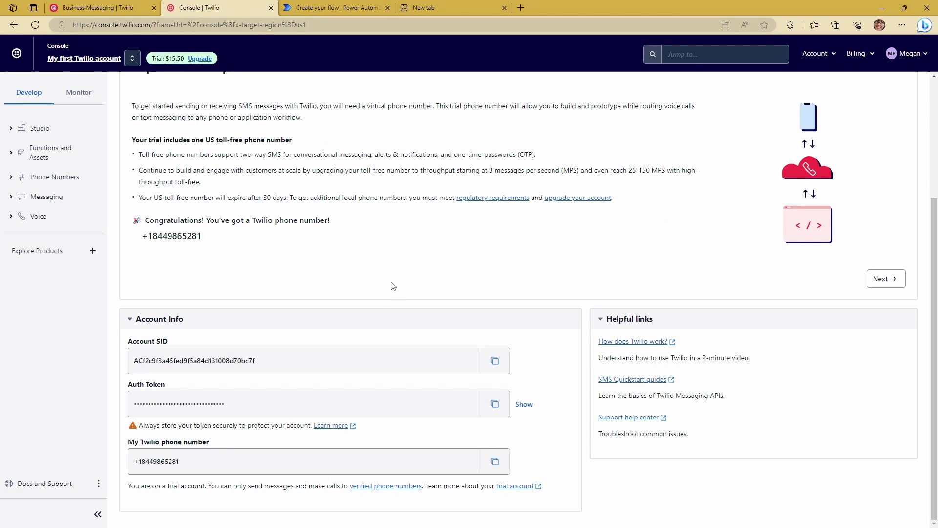
pyautogui.click(495, 361)
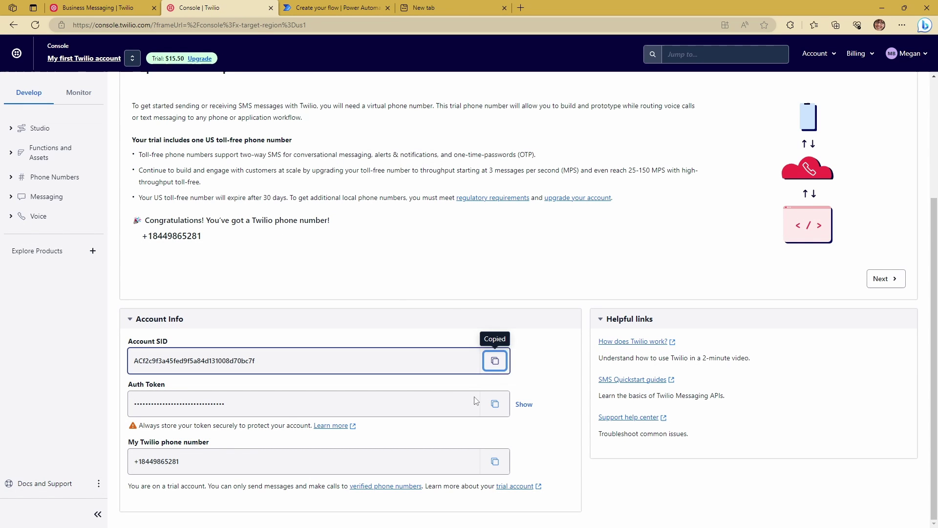
pyautogui.click(332, 8)
pyautogui.click(415, 185)
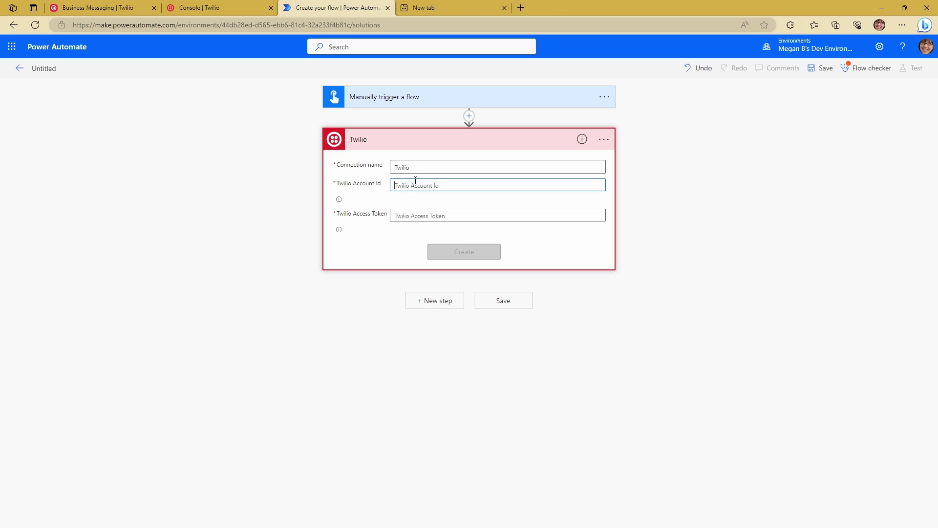
pyautogui.rightClick(413, 185)
pyautogui.click(450, 297)
# Paste the console's Auth Token as the Access Token and create the connection.
pyautogui.click(194, 10)
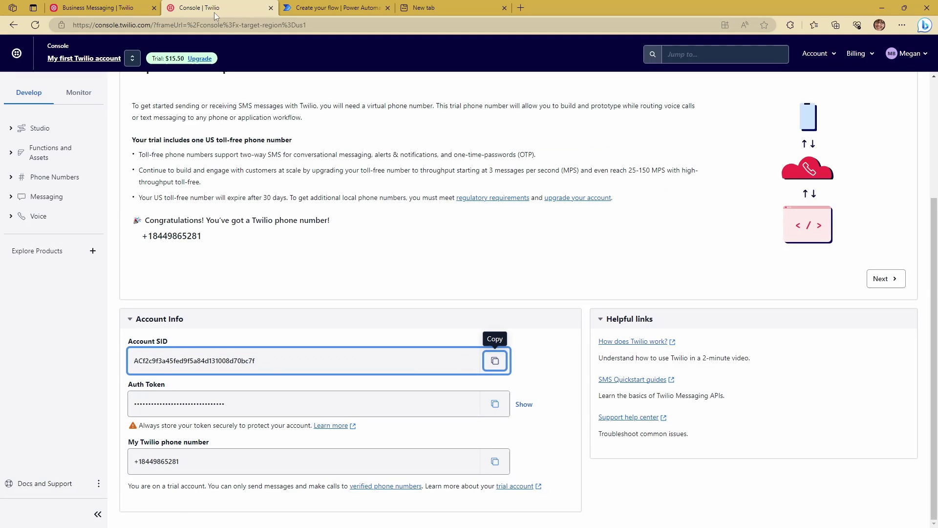
pyautogui.click(495, 403)
pyautogui.click(330, 8)
pyautogui.click(407, 217)
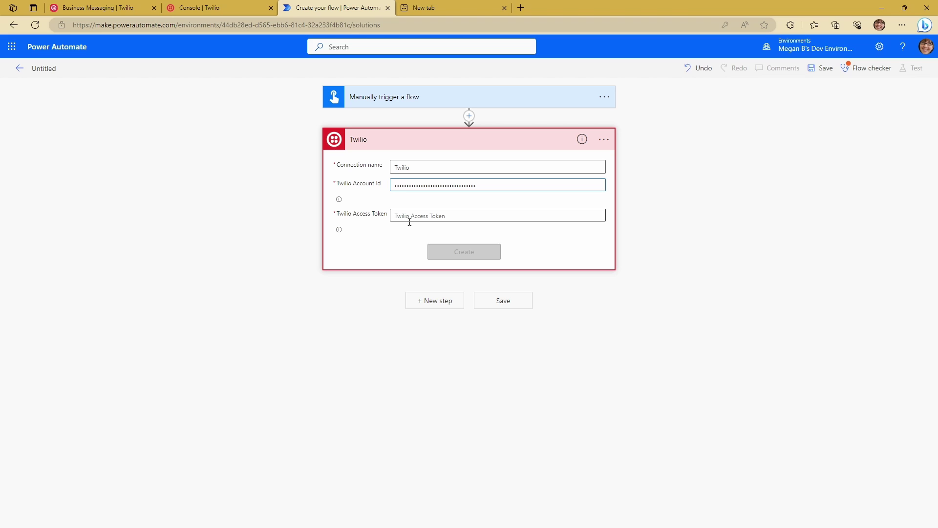
pyautogui.rightClick(407, 216)
pyautogui.click(441, 327)
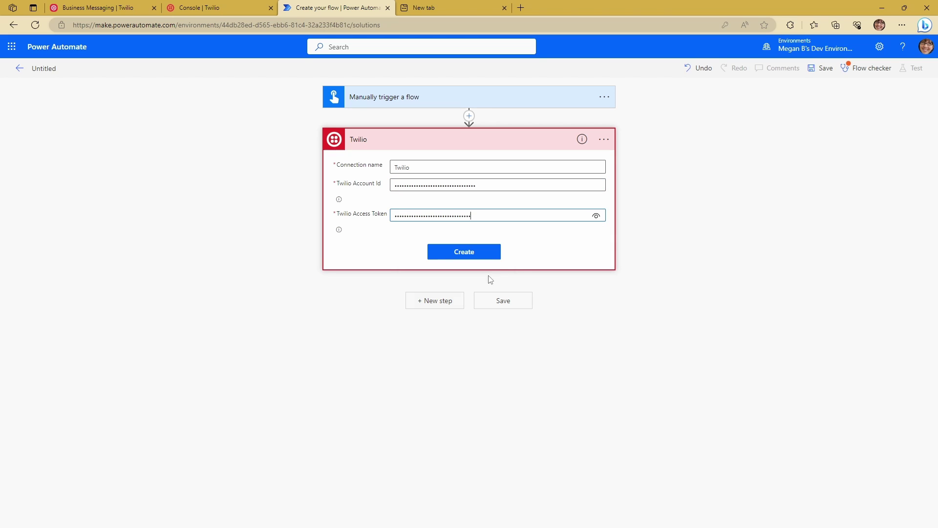
pyautogui.click(456, 255)
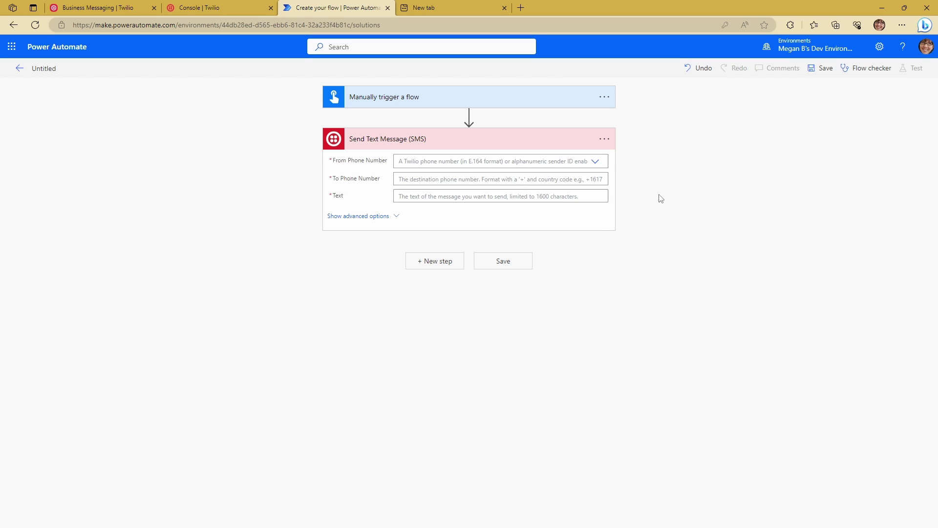
pyautogui.click(424, 161)
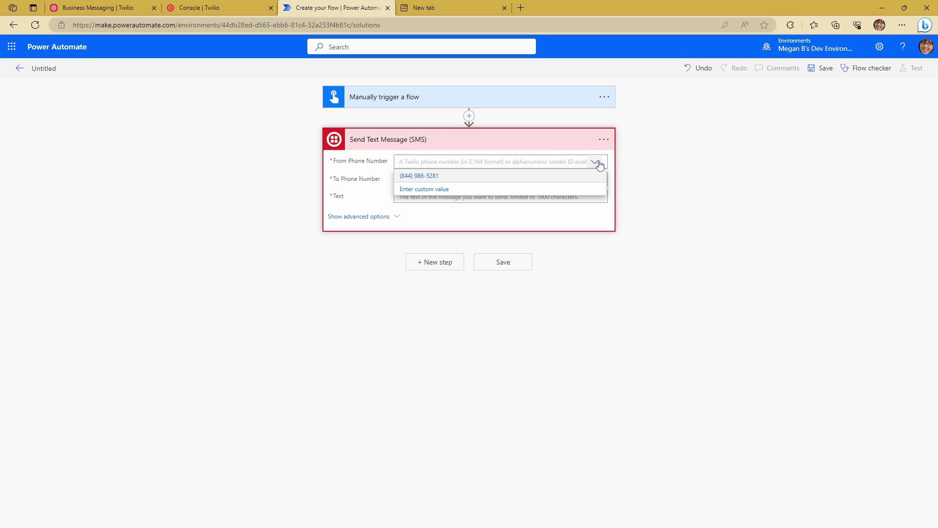
pyautogui.click(413, 175)
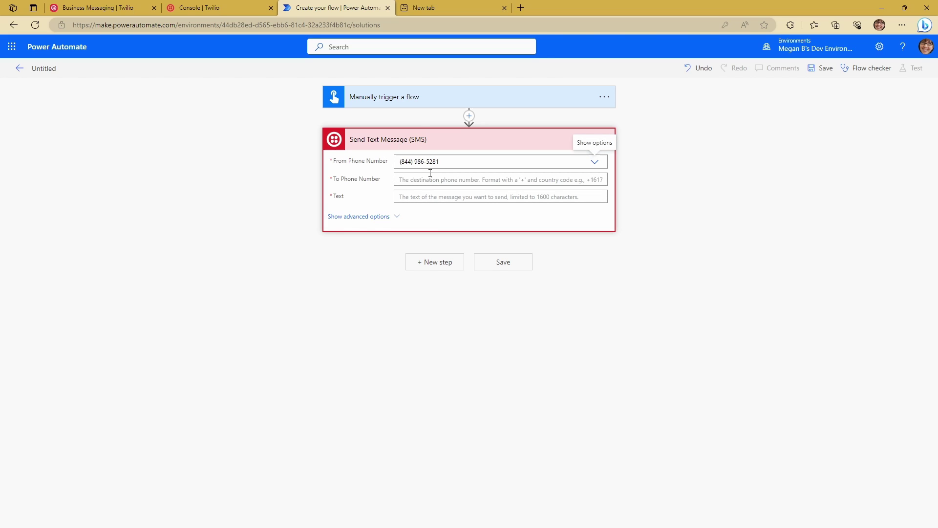
pyautogui.click(403, 180)
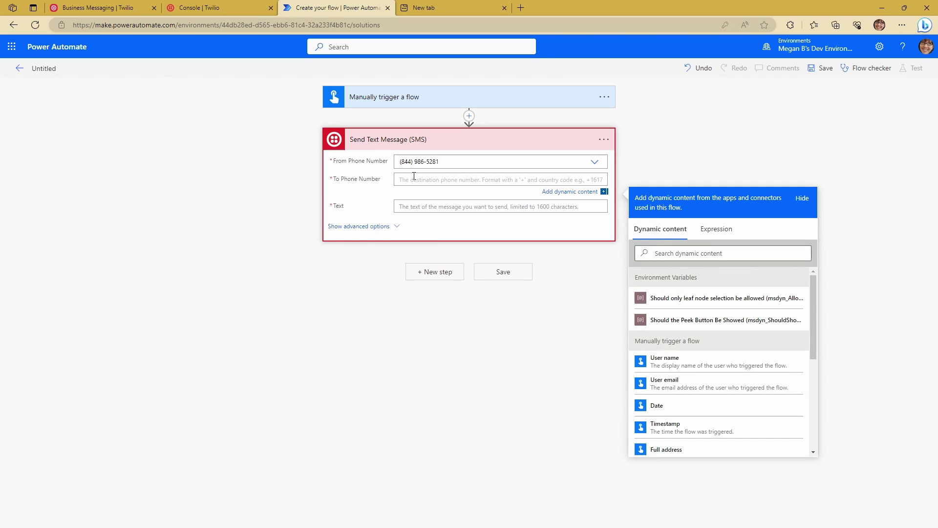
pyautogui.scroll(-6, 645, 352)
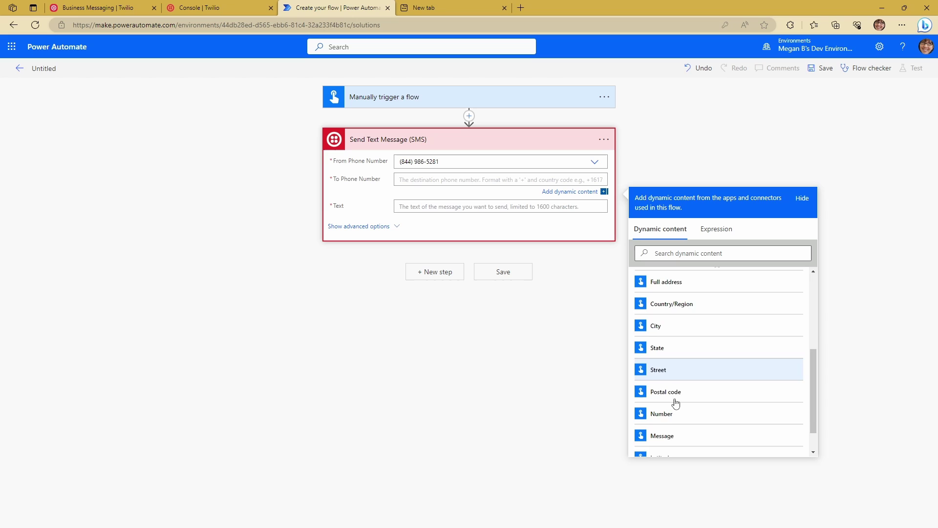
pyautogui.click(662, 386)
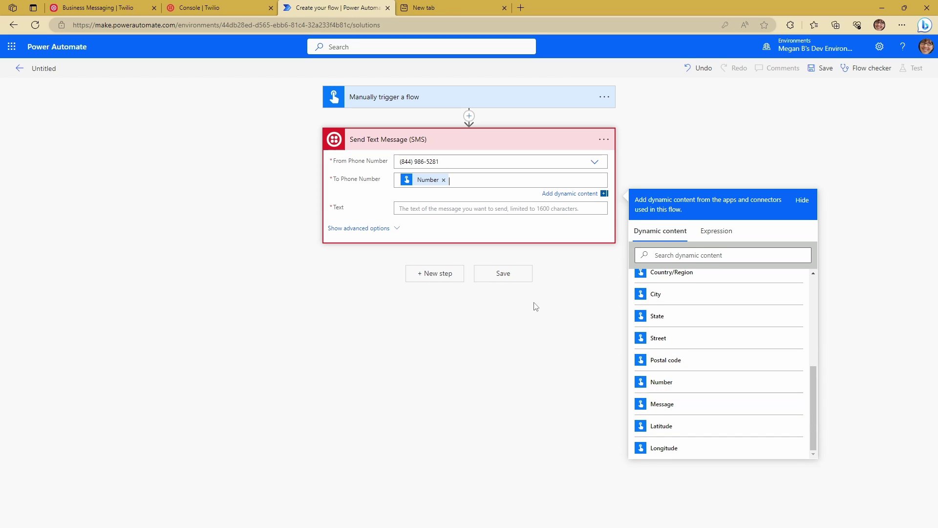
pyautogui.click(418, 206)
pyautogui.scroll(-6, 669, 427)
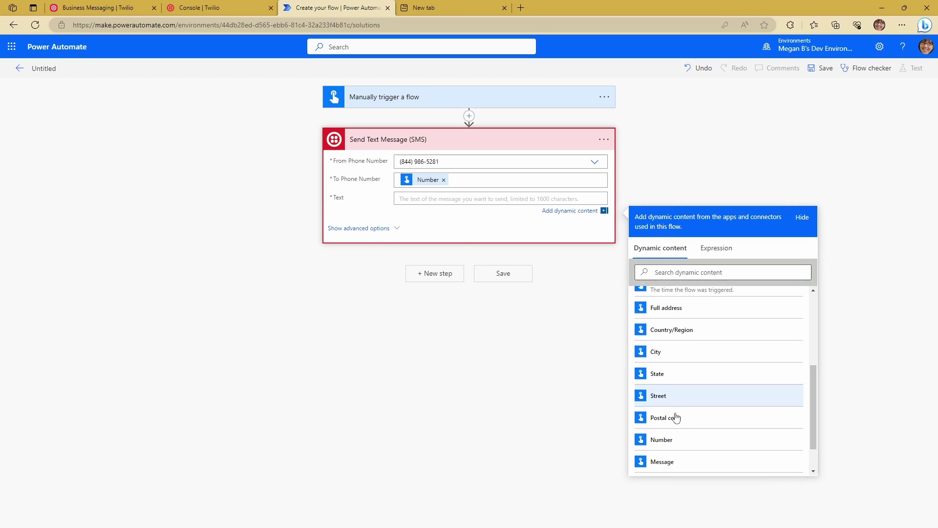
pyautogui.click(664, 425)
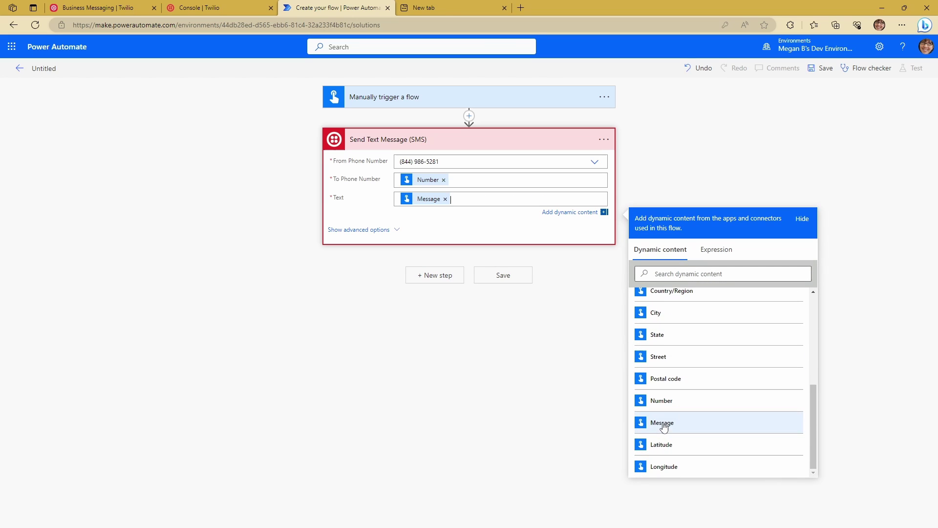
pyautogui.click(657, 161)
pyautogui.click(819, 69)
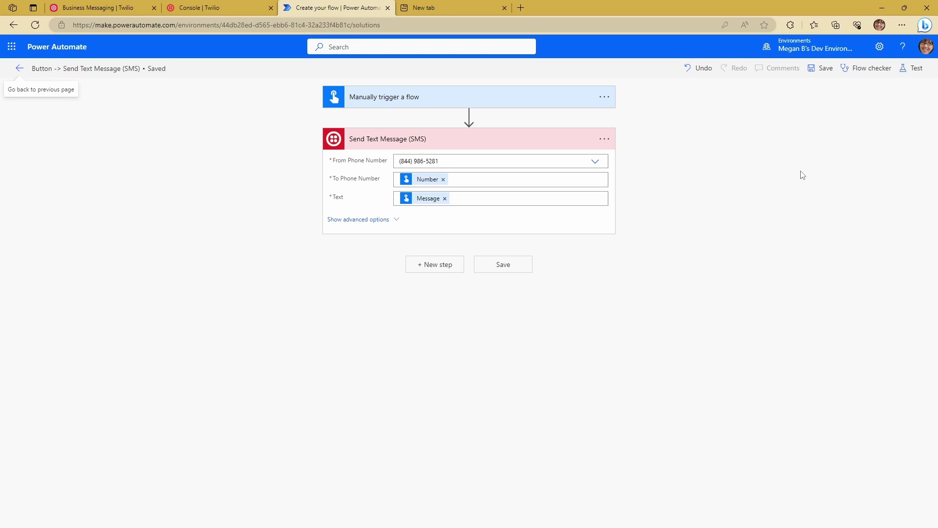
# Start a manual test run of the flow.
pyautogui.click(917, 69)
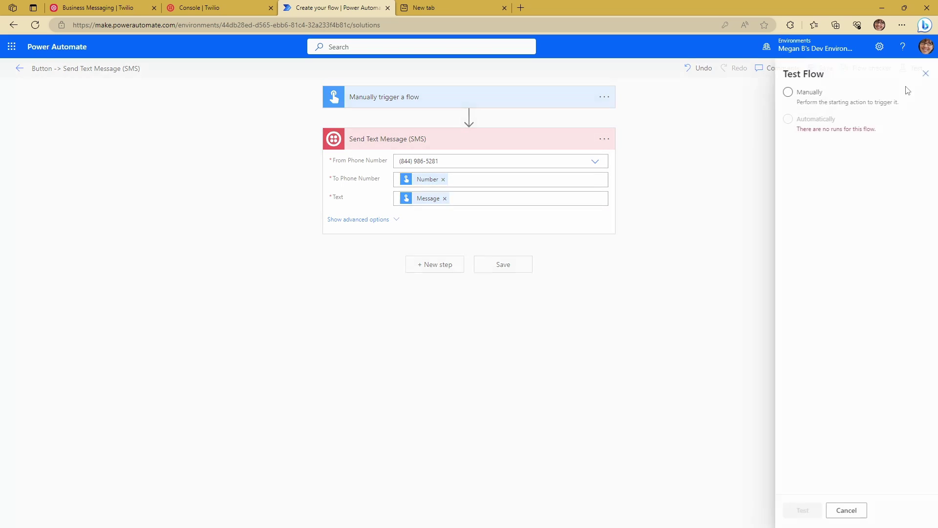
pyautogui.click(785, 95)
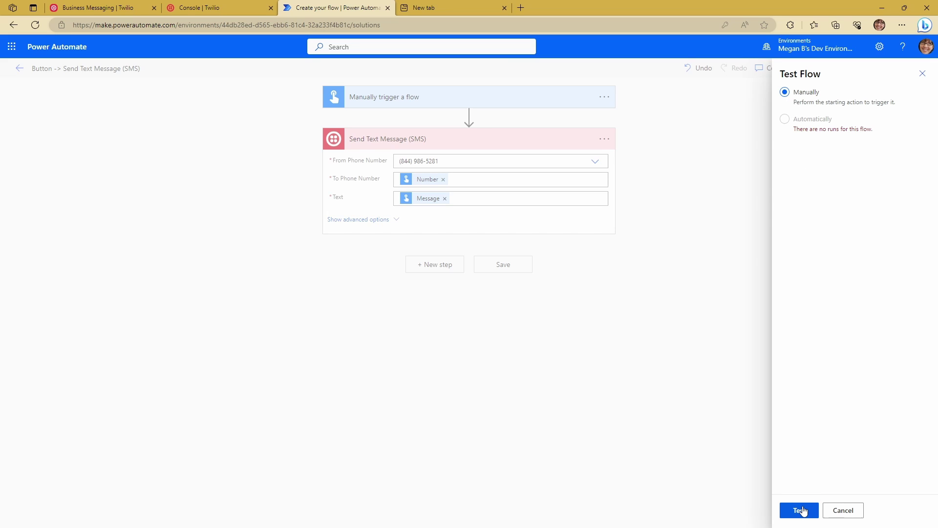
pyautogui.click(801, 510)
pyautogui.hotkey('alt', 'Tab')
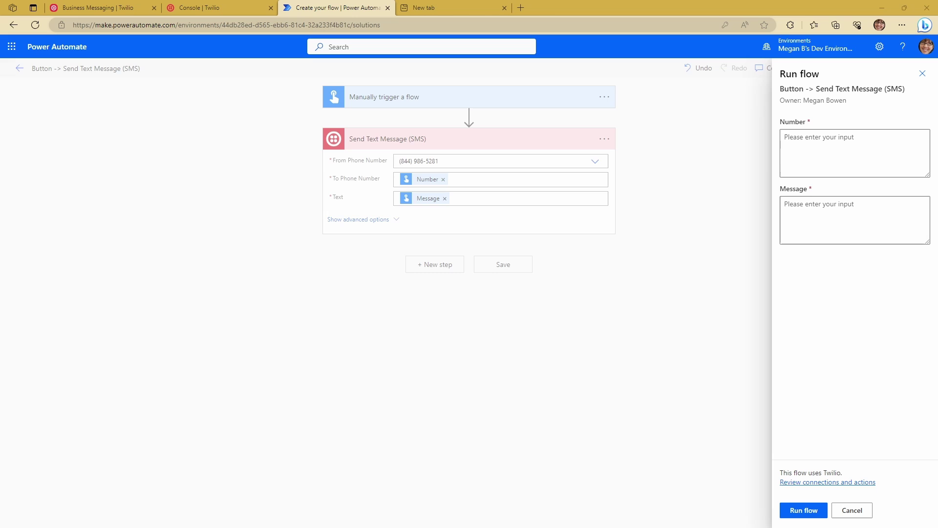
# Run the flow with the recipient's phone number and the message 'Test message'.
pyautogui.click(812, 141)
pyautogui.hotkey('ctrl', 'v')
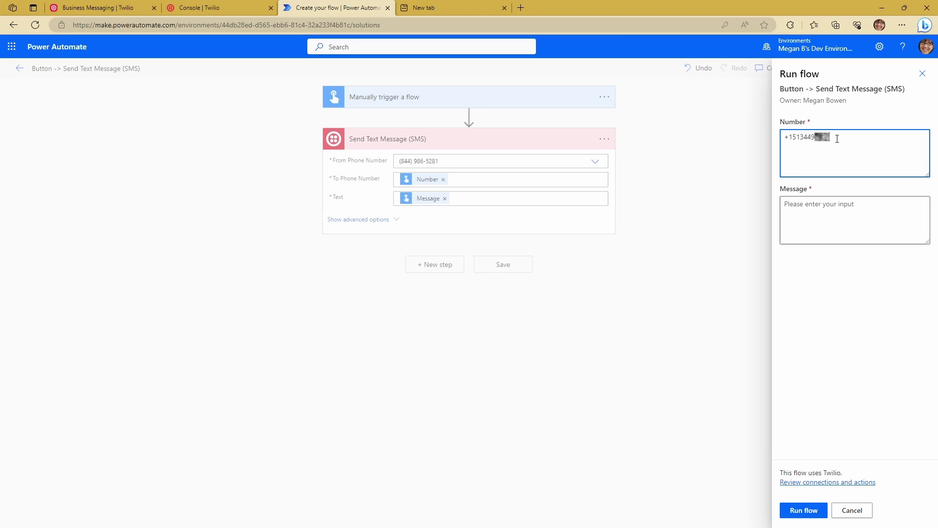
pyautogui.click(812, 215)
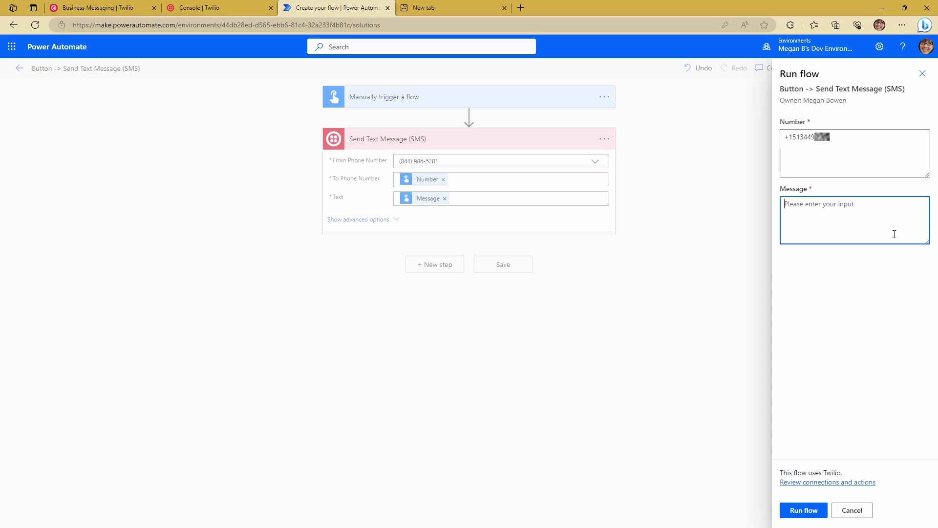
pyautogui.write('Test message')
pyautogui.click(804, 509)
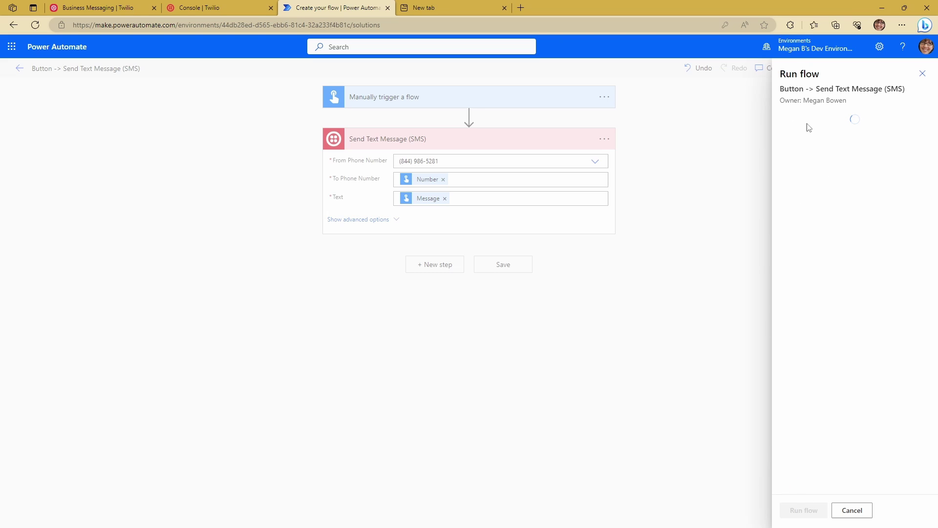
# Inspect the Send Text Message (SMS) step's run inputs and outputs, then return to the solution.
pyautogui.click(805, 511)
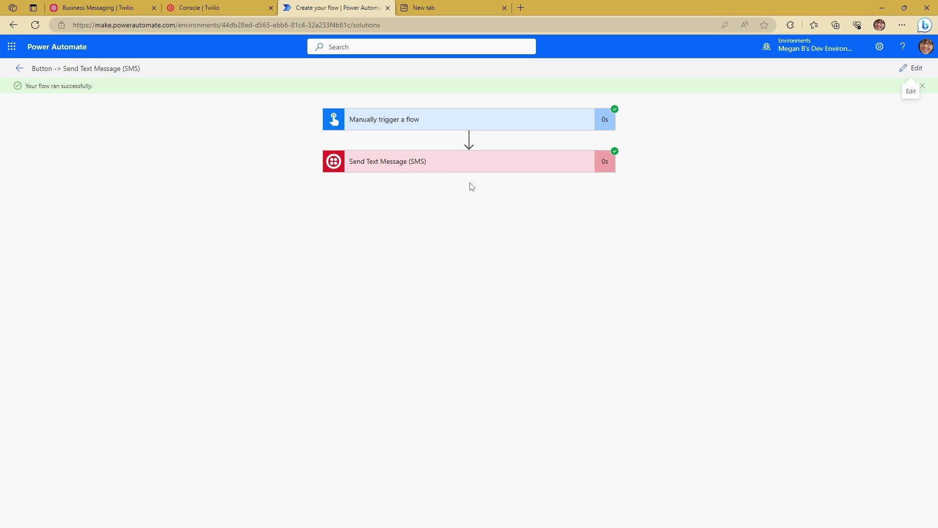
pyautogui.click(451, 167)
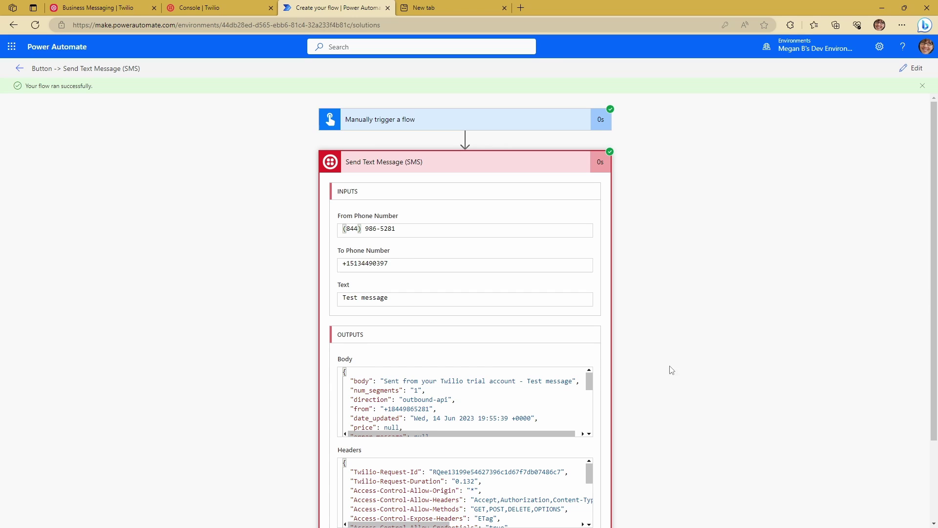
pyautogui.click(20, 68)
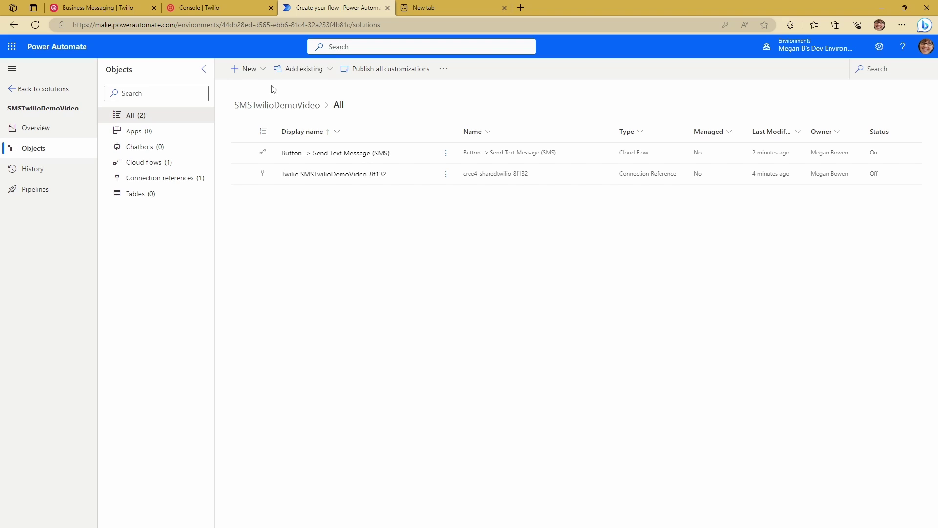
# Create a blank automated cloud flow in SMSTwilioDemoVideo, skipping the trigger setup dialog.
pyautogui.click(260, 70)
pyautogui.moveTo(280, 110)
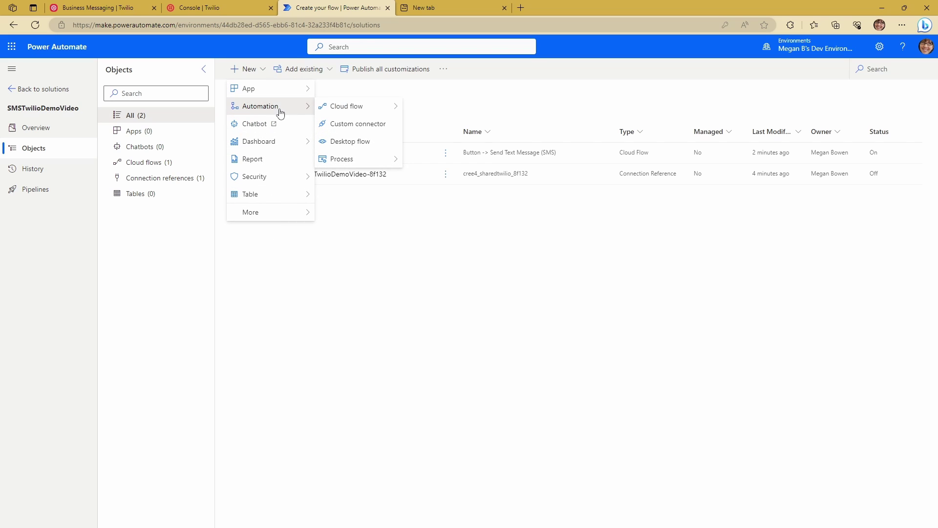
pyautogui.moveTo(337, 111)
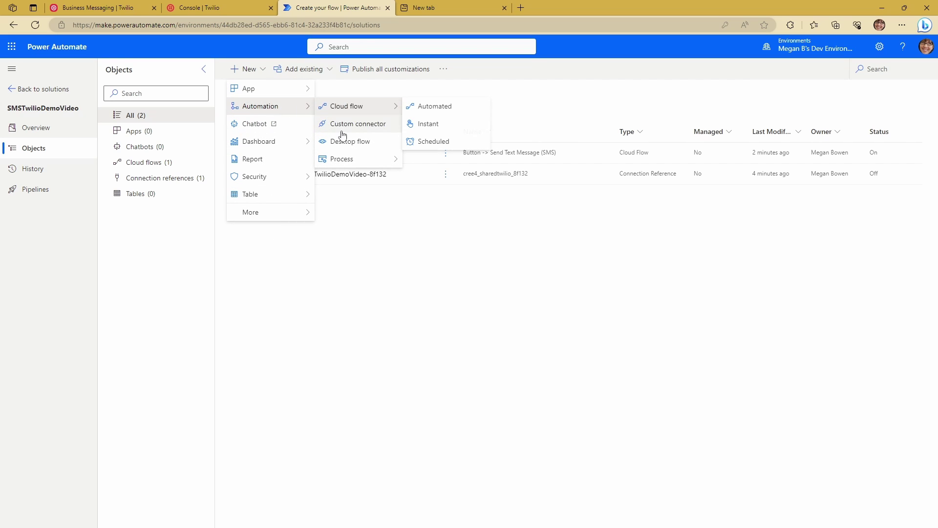
pyautogui.click(430, 112)
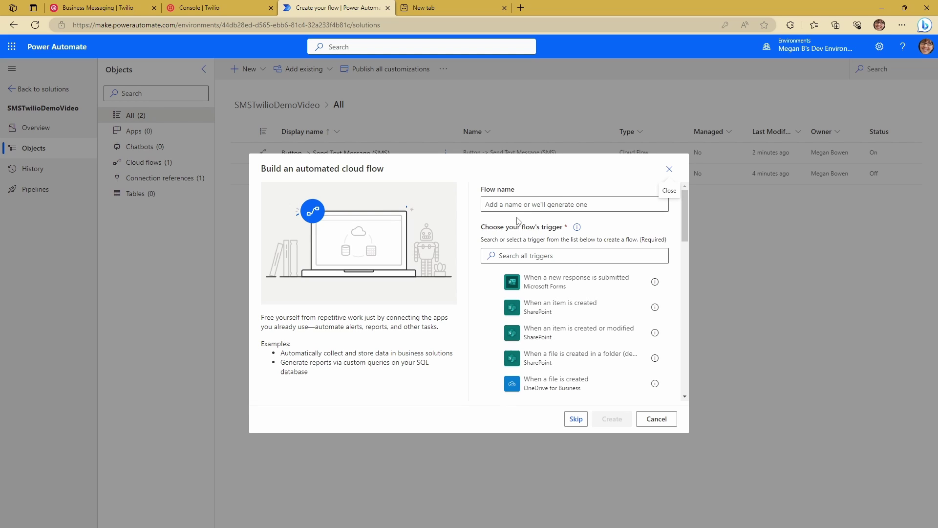
pyautogui.click(574, 419)
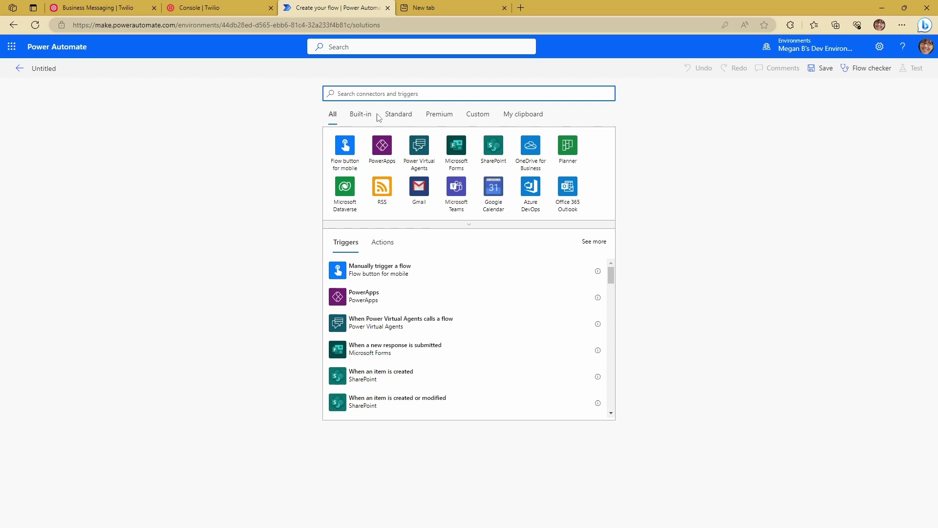
# Search triggers for Twilio, then clear it and search 'http' instead.
pyautogui.write('twilio')
pyautogui.click(345, 149)
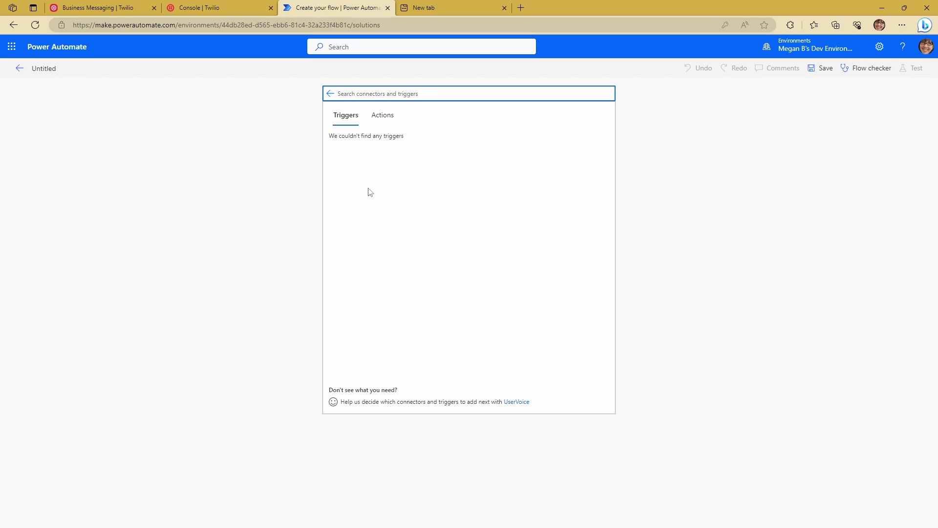
pyautogui.write('http')
pyautogui.click(331, 94)
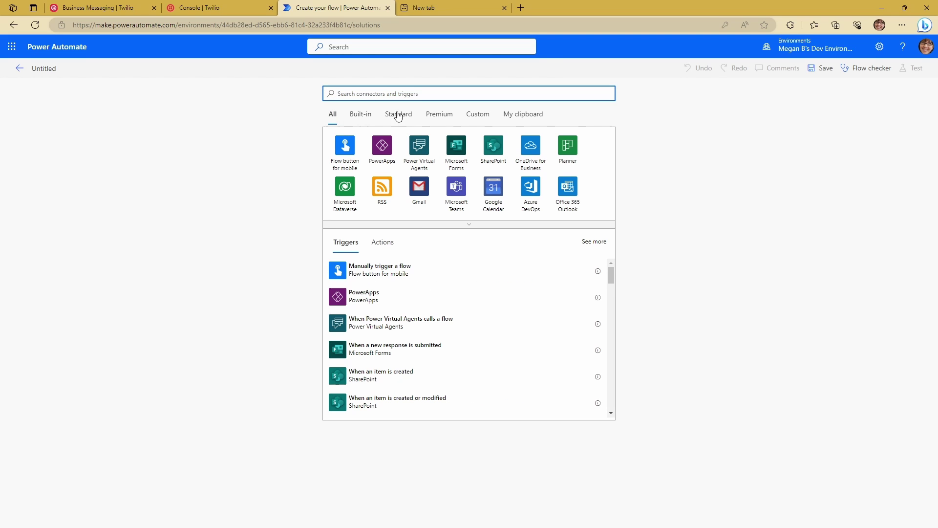
pyautogui.write('http')
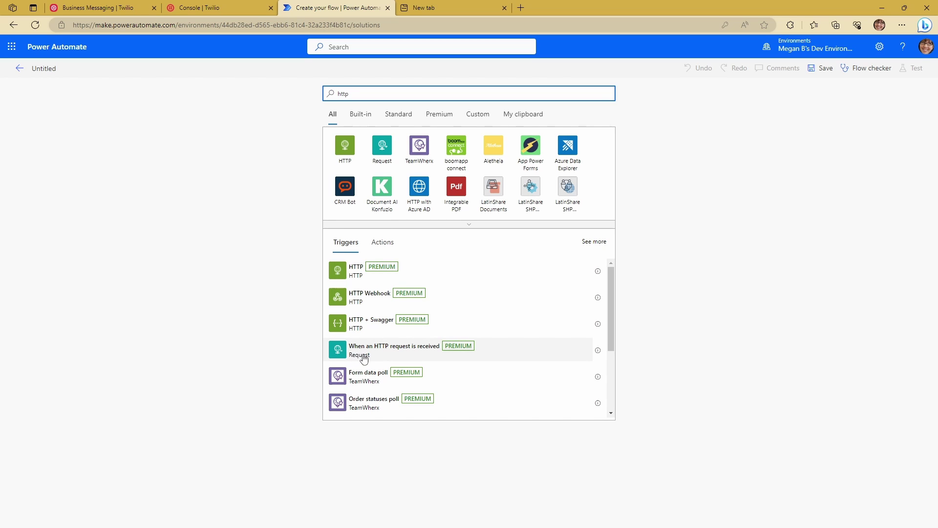
# Use the When a HTTP request is received trigger, then add a Compose step taking the request Body.
pyautogui.click(361, 356)
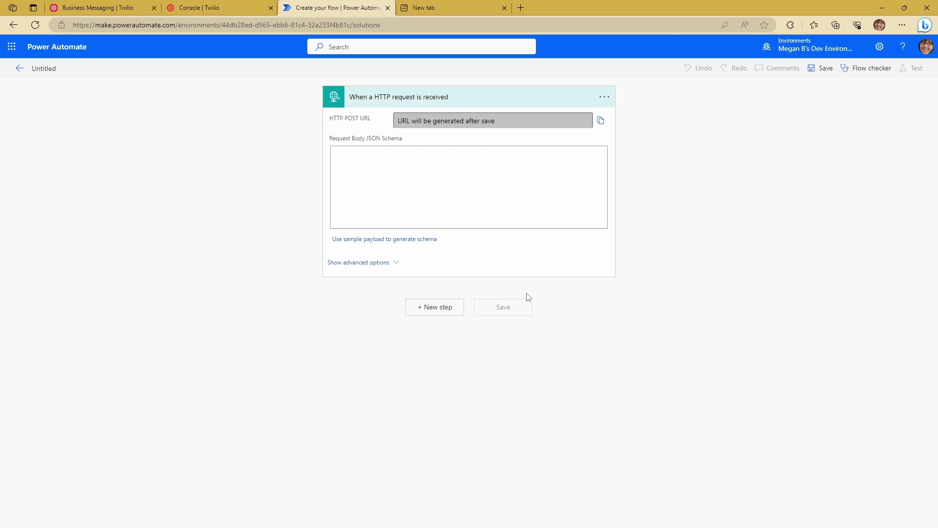
pyautogui.click(341, 150)
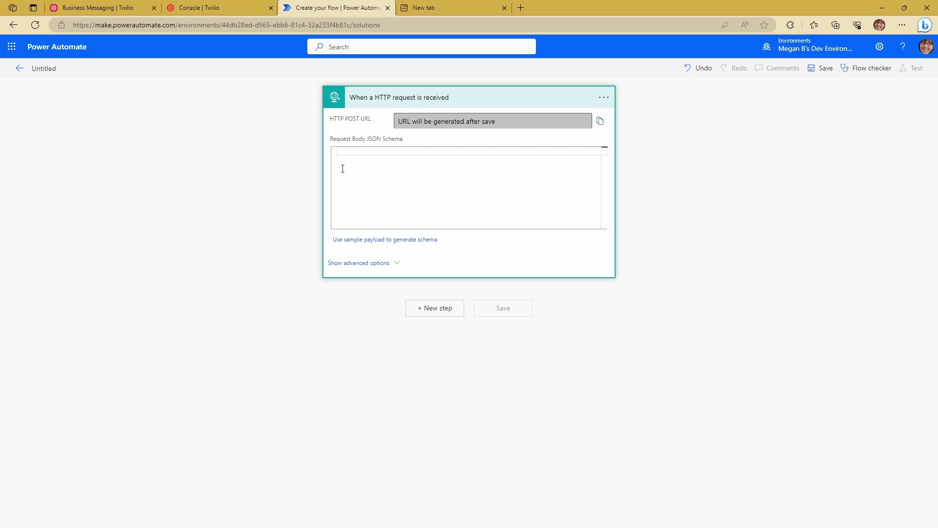
pyautogui.click(451, 313)
pyautogui.write('compose')
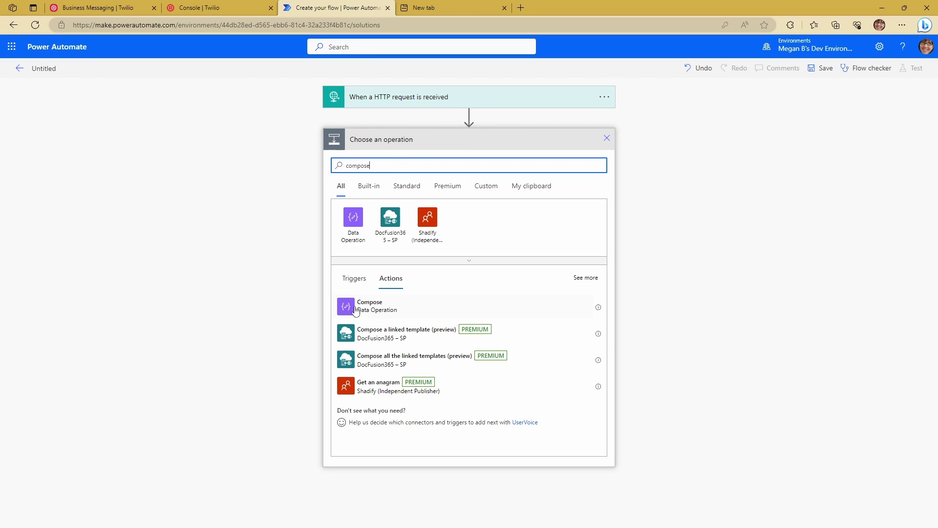
pyautogui.click(401, 306)
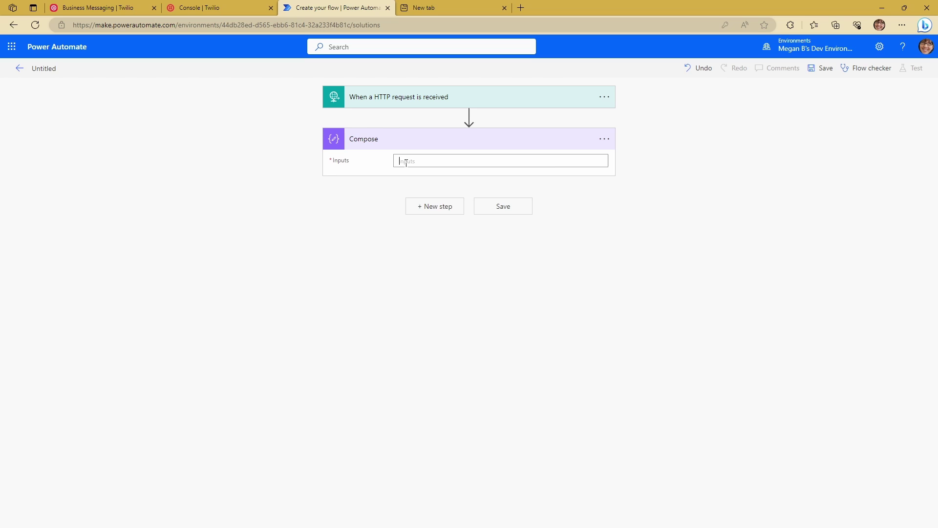
pyautogui.click(657, 343)
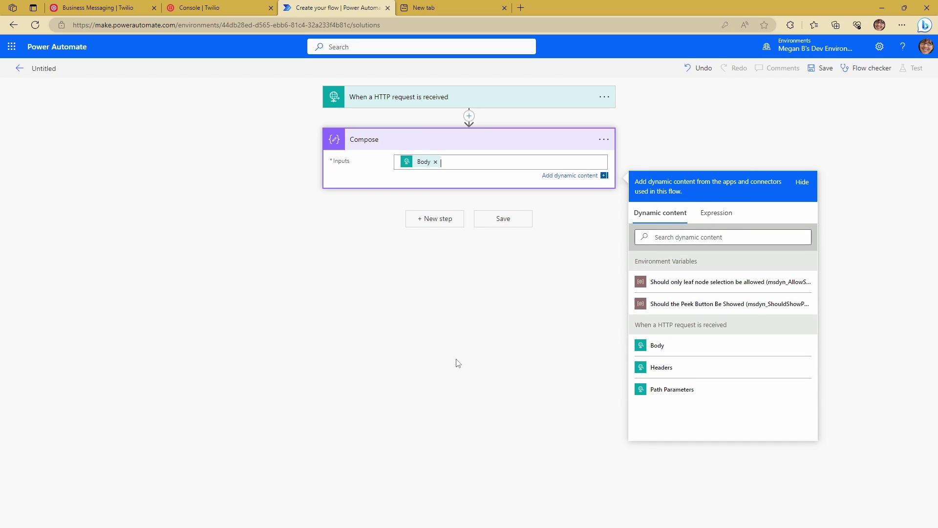
pyautogui.click(467, 349)
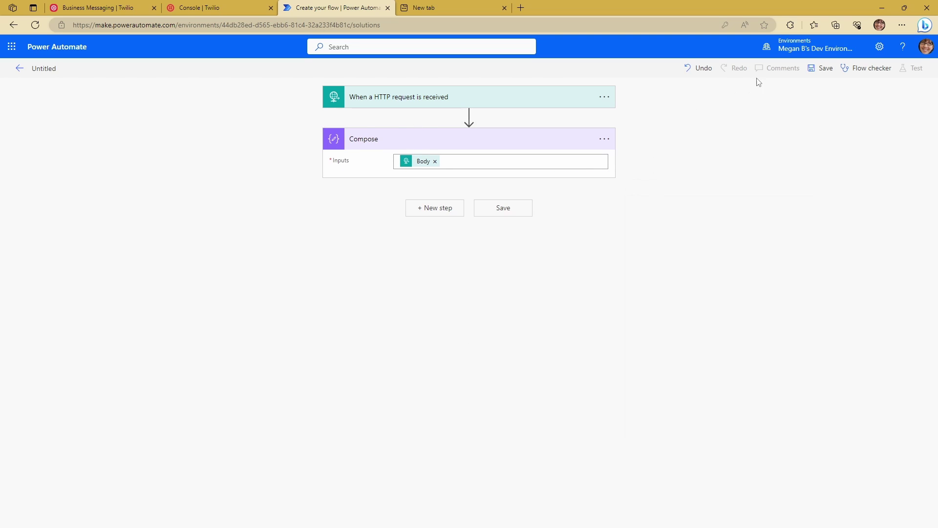
# Save the Http -> Compose flow, copy its HTTP POST URL, and return to the Twilio Console.
pyautogui.click(822, 69)
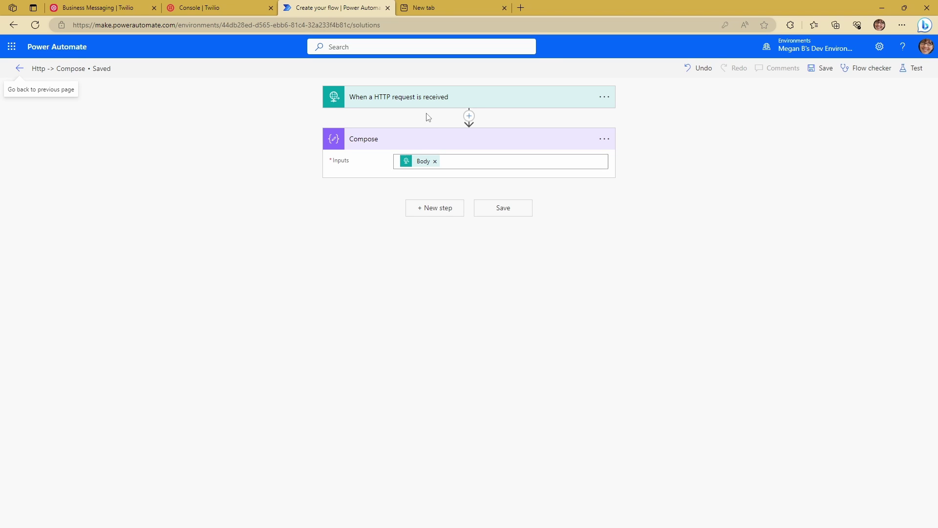
pyautogui.click(389, 100)
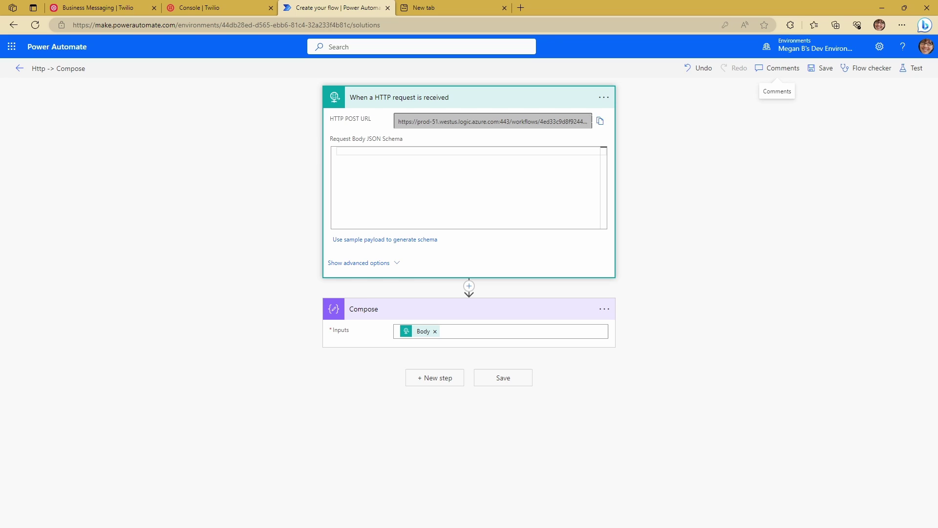
pyautogui.click(600, 121)
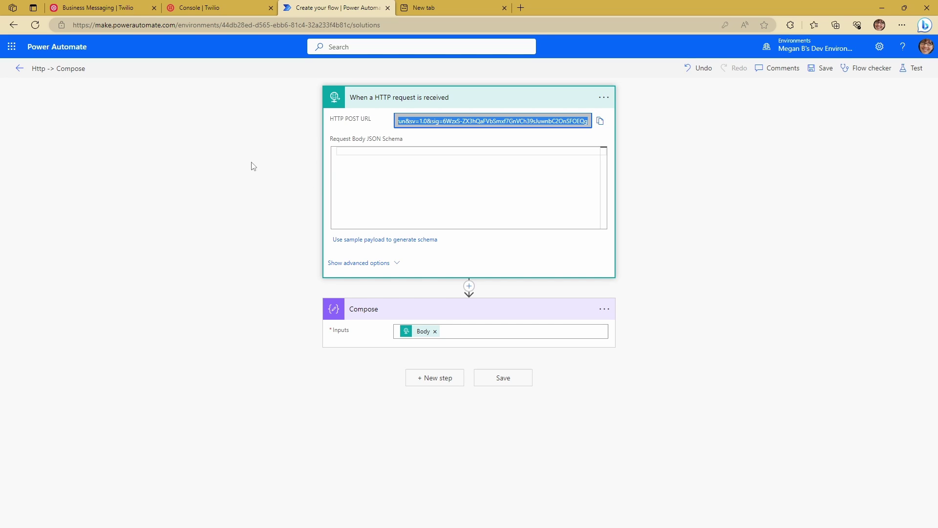
pyautogui.click(227, 11)
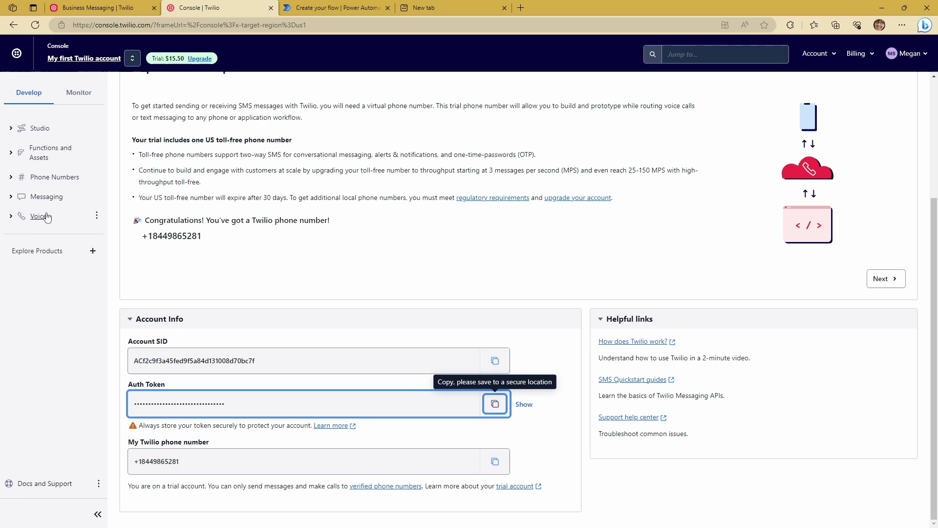
# Open the toll-free number's configuration from Phone Numbers > Manage > Active numbers.
pyautogui.click(10, 177)
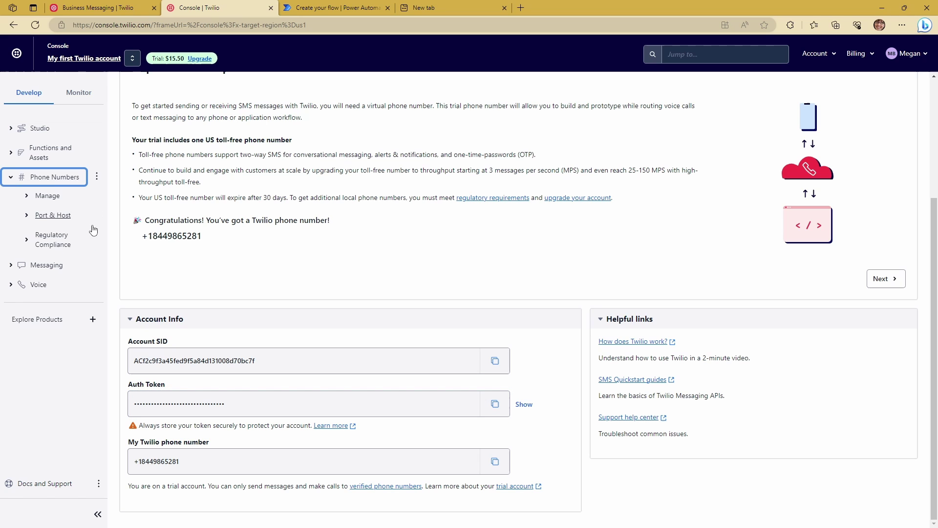
pyautogui.click(47, 196)
pyautogui.click(64, 216)
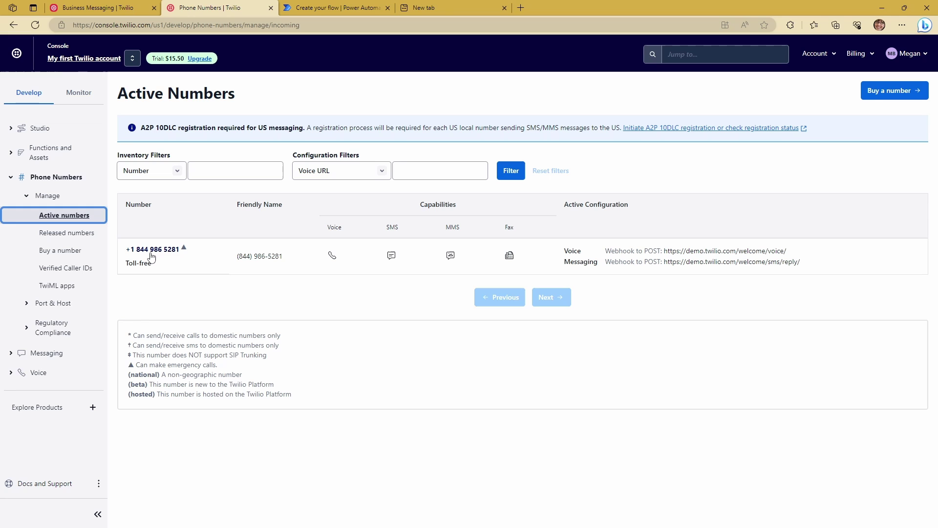
pyautogui.click(163, 250)
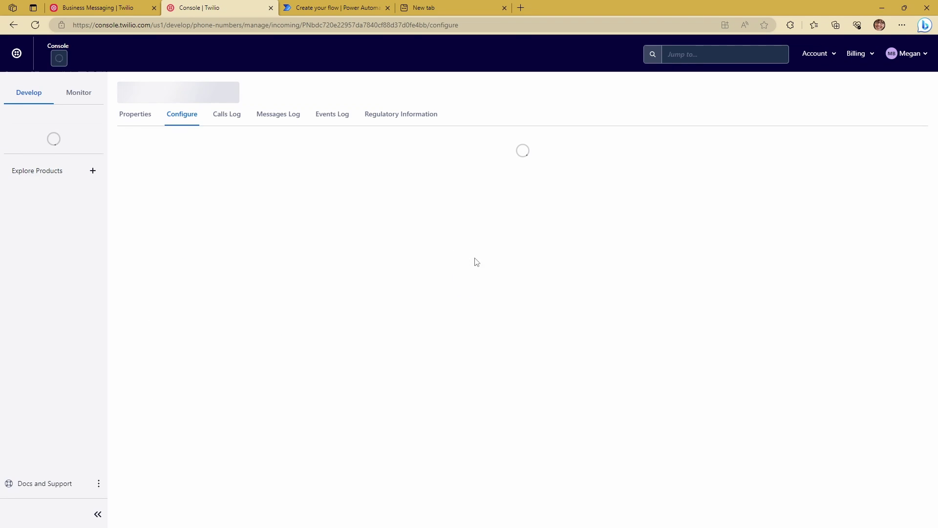
# Replace the 'A message comes in' Webhook URL with the Power Automate URL and save.
pyautogui.scroll(-6, 346, 272)
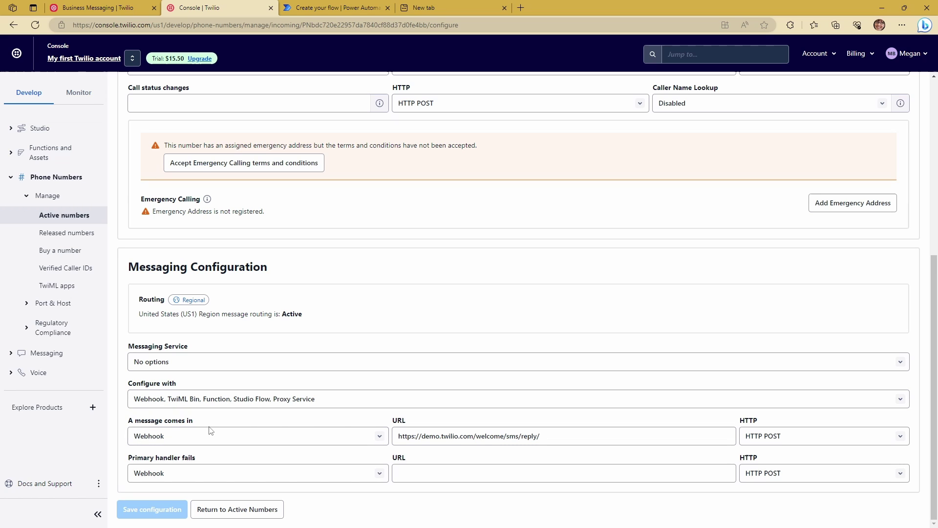
pyautogui.click(184, 437)
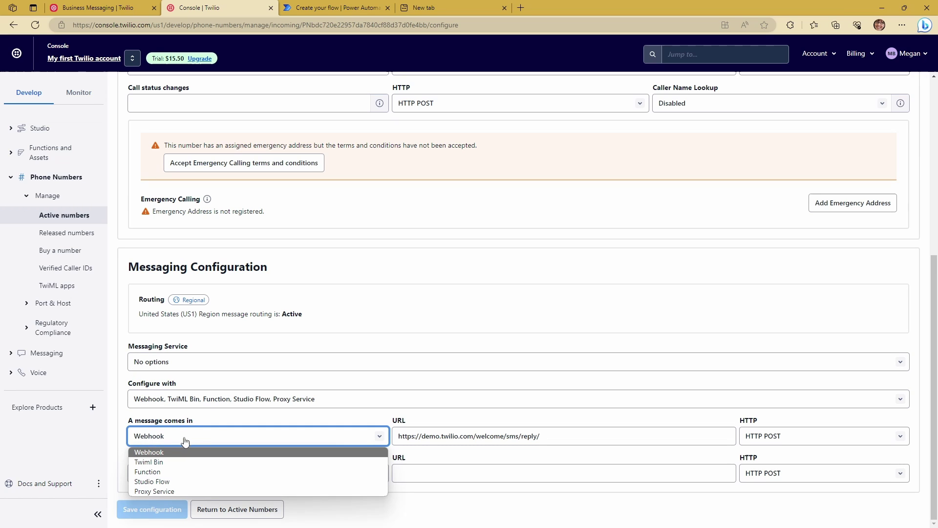
pyautogui.click(235, 452)
pyautogui.moveTo(539, 436); pyautogui.dragTo(399, 436)
pyautogui.hotkey('ctrl', 'v')
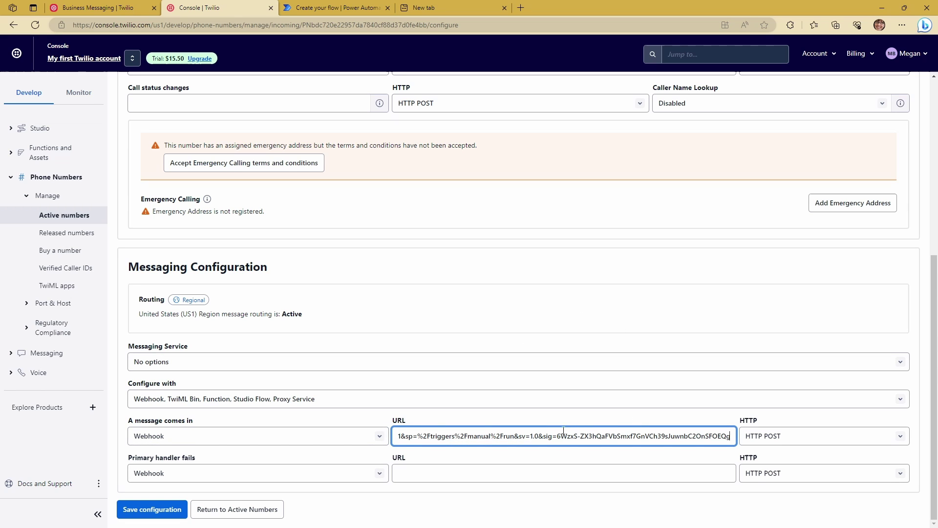
pyautogui.click(142, 510)
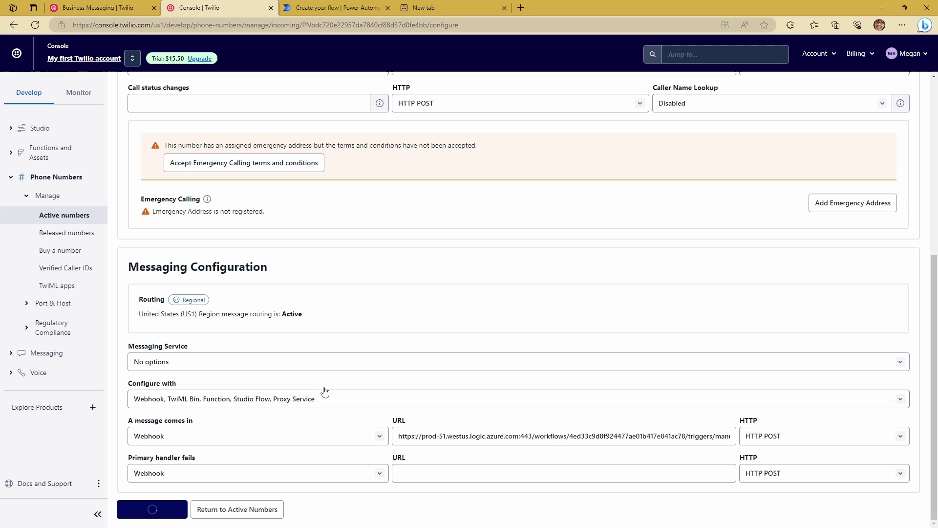
# Go back to the Http -> Compose flow details and refresh its 28-day run history.
pyautogui.click(332, 7)
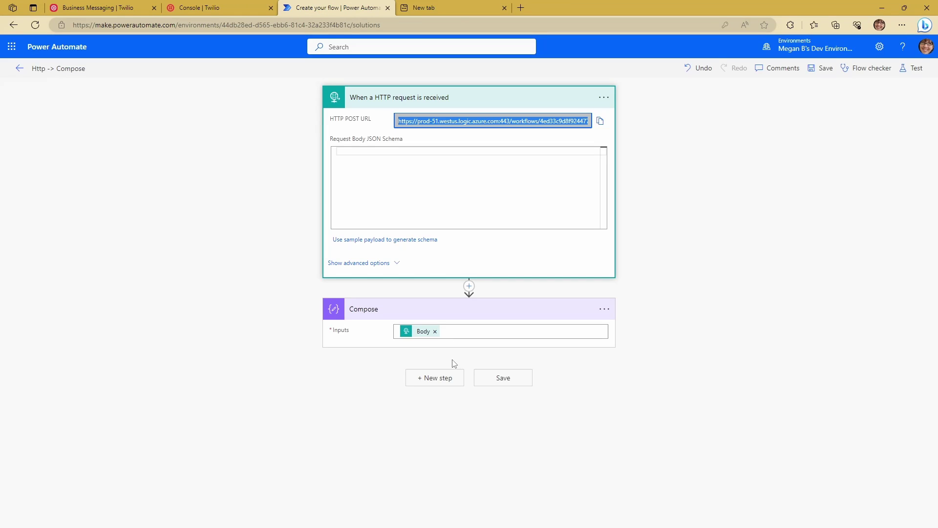
pyautogui.click(20, 68)
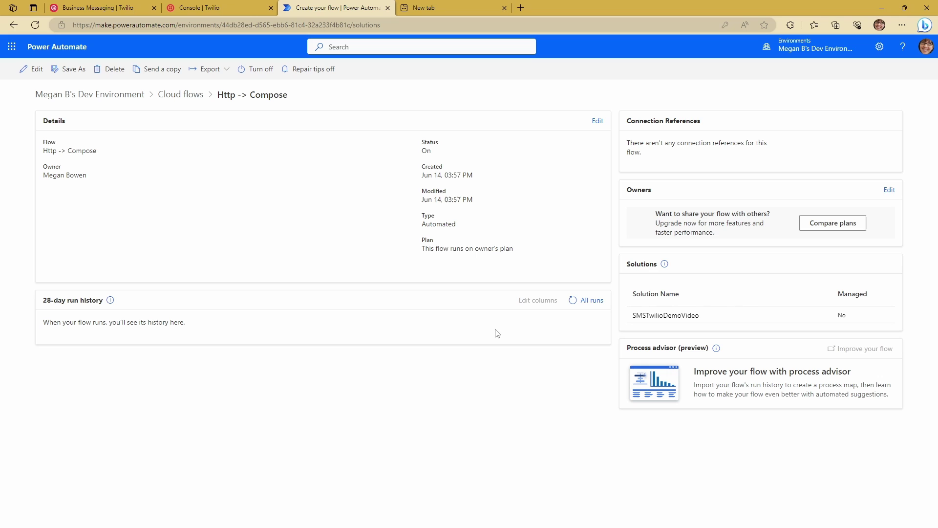
pyautogui.click(573, 300)
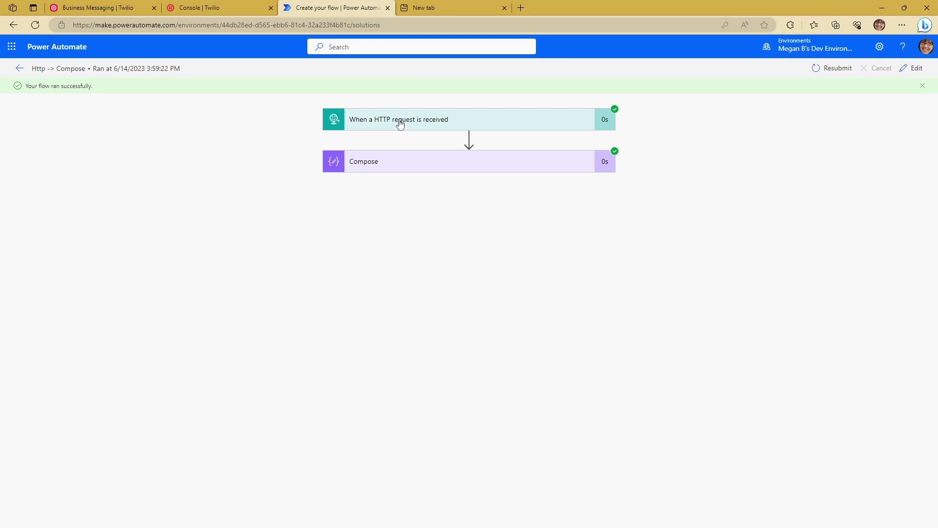
# Expand the 'When a HTTP request is received' run card and scroll its Body outputs.
pyautogui.click(399, 122)
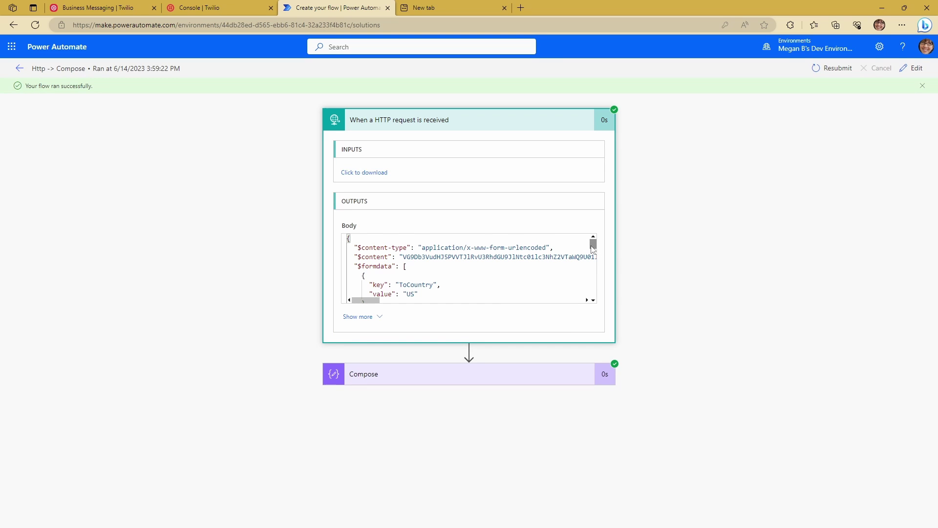
pyautogui.moveTo(592, 248); pyautogui.dragTo(590, 266)
pyautogui.moveTo(589, 268); pyautogui.dragTo(591, 270)
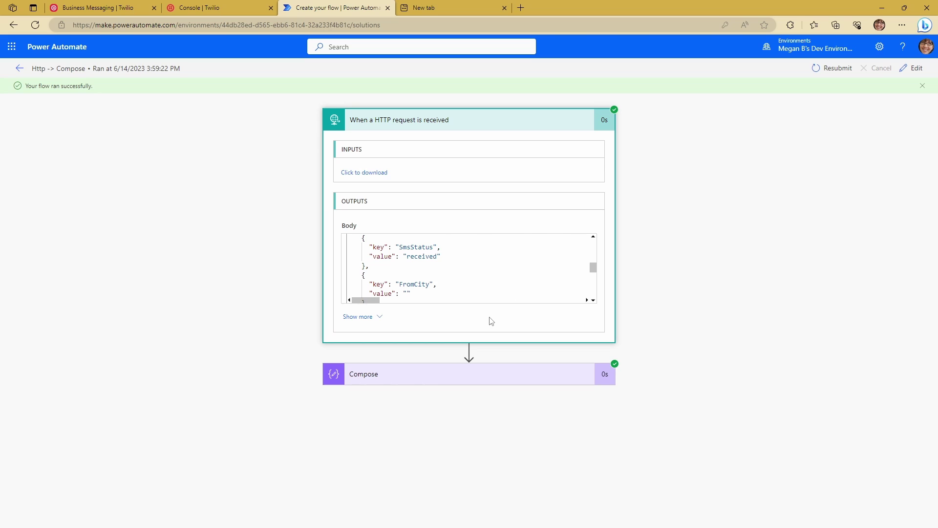
pyautogui.moveTo(592, 267); pyautogui.dragTo(593, 243)
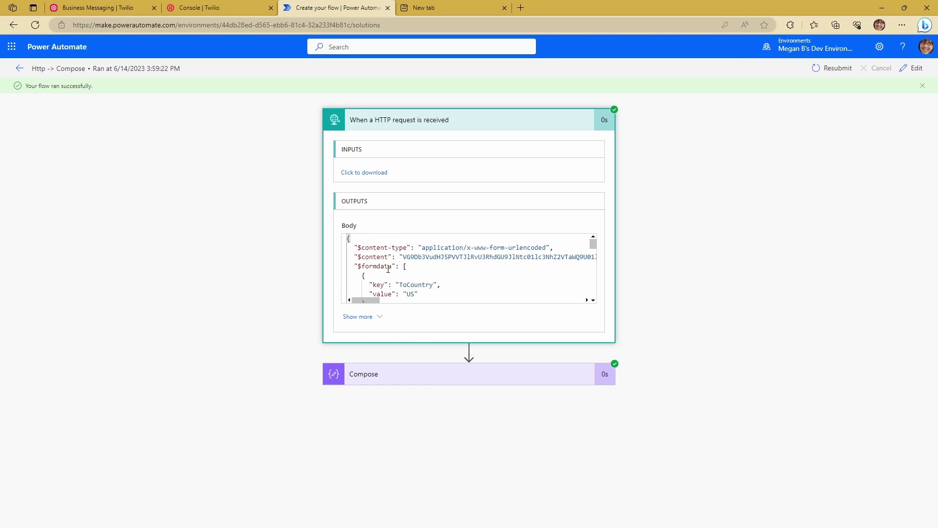